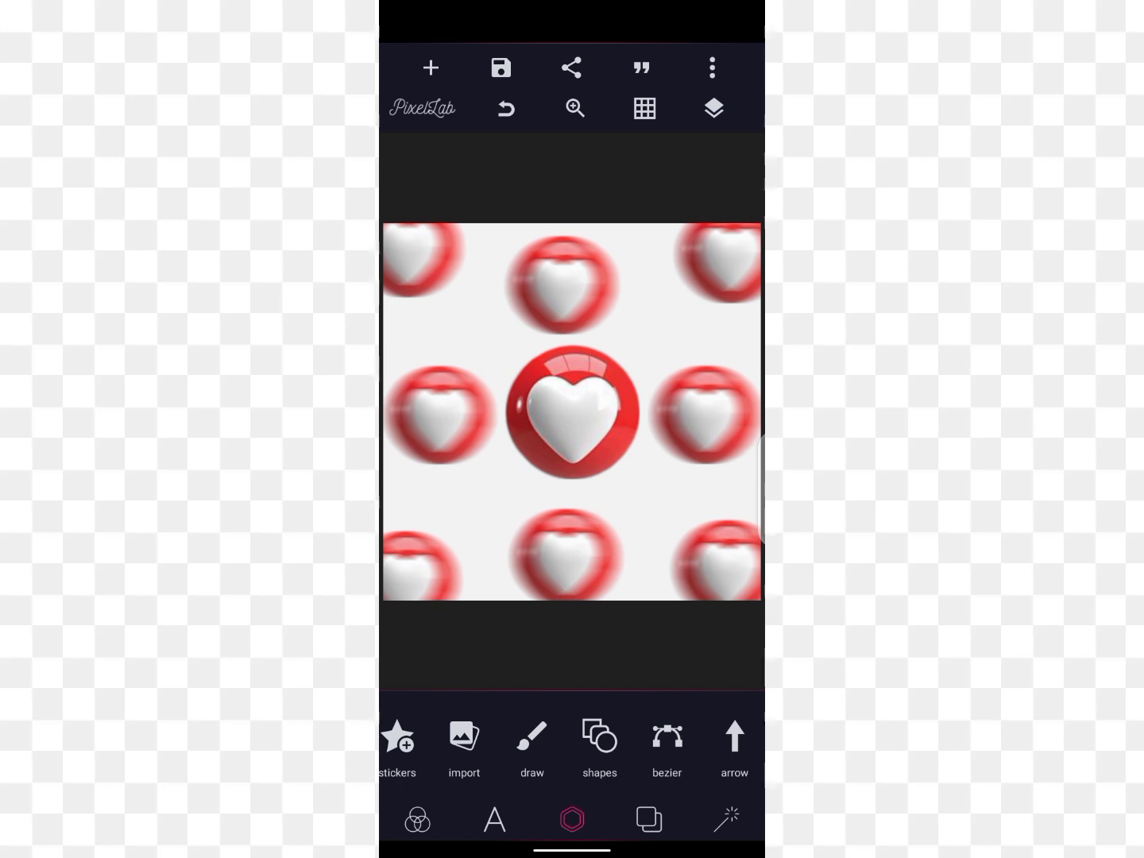
- Unlock a blurred heart layer, then move the bottom-centre heart over the centre and enlarge it
{"action": "left_click", "coordinate": [714, 108]}
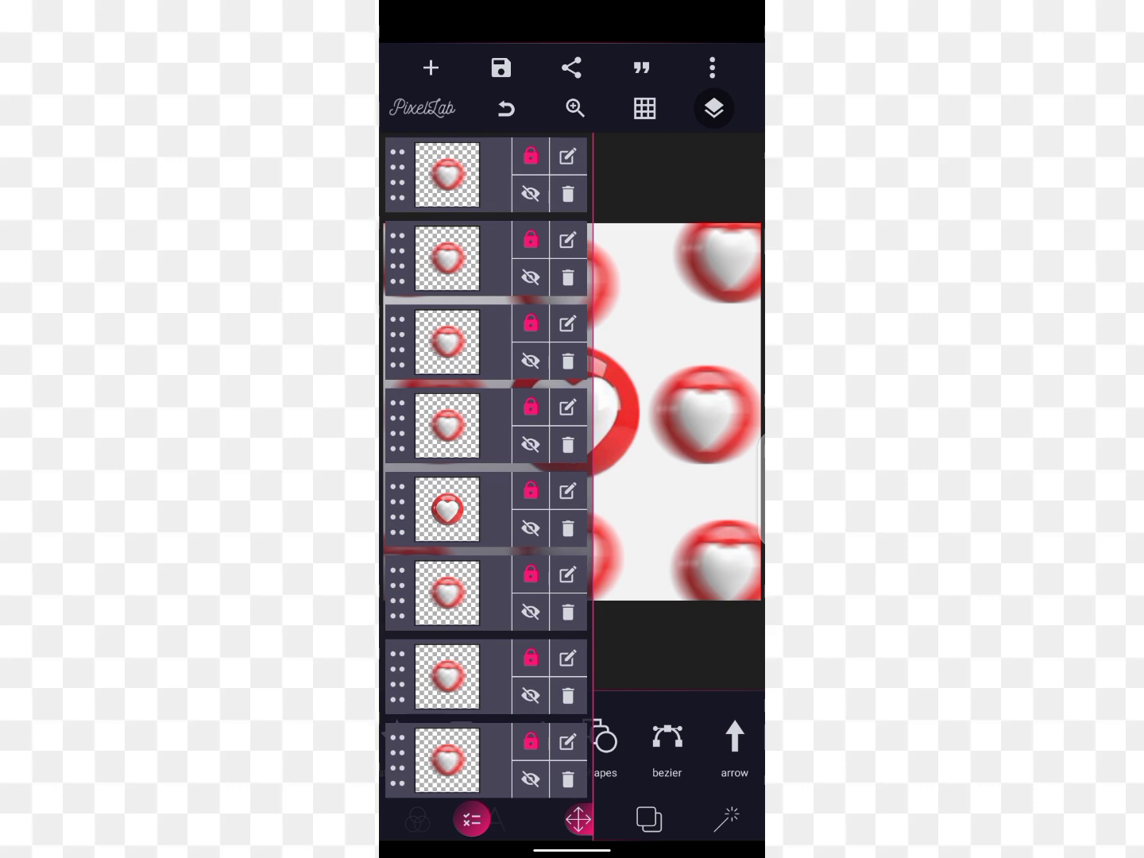
{"action": "left_click", "coordinate": [532, 330]}
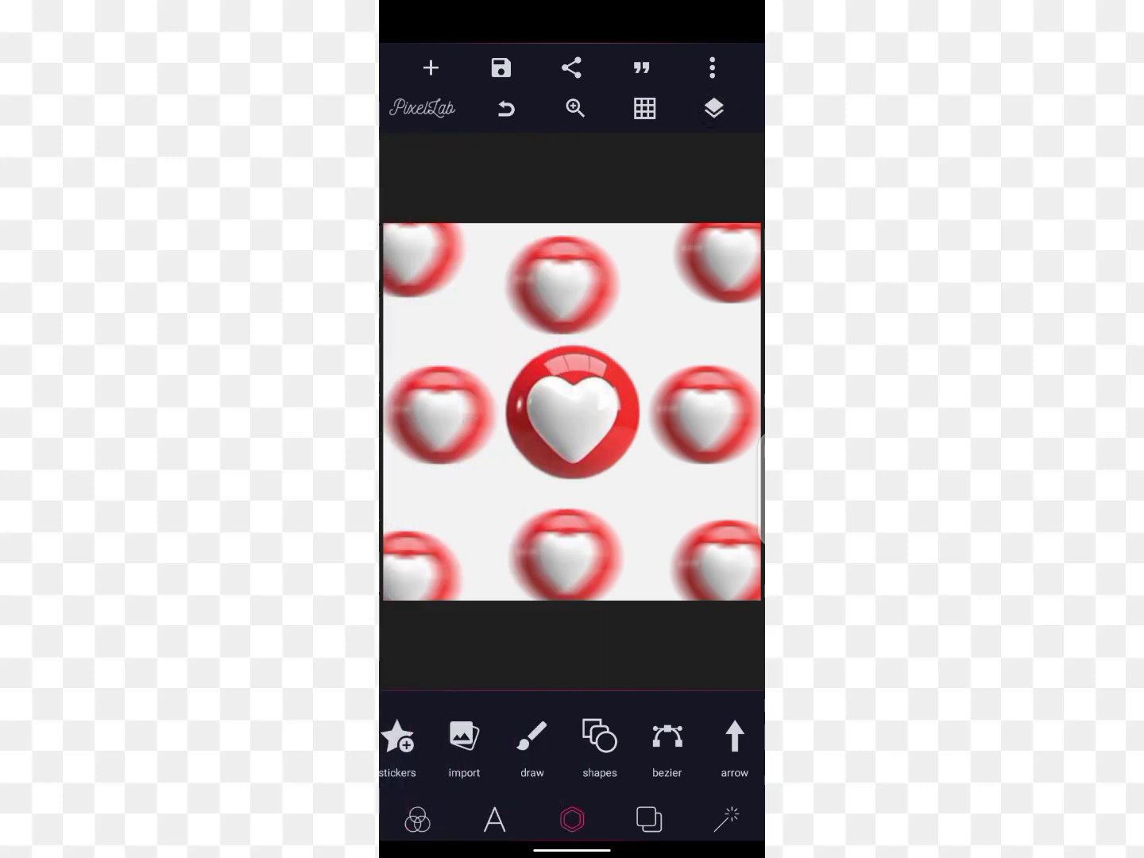
{"action": "mouse_move", "coordinate": [563, 554]}
{"action": "left_mouse_down"}
{"action": "mouse_move", "coordinate": [652, 433]}
{"action": "mouse_move", "coordinate": [614, 412]}
{"action": "left_mouse_up"}
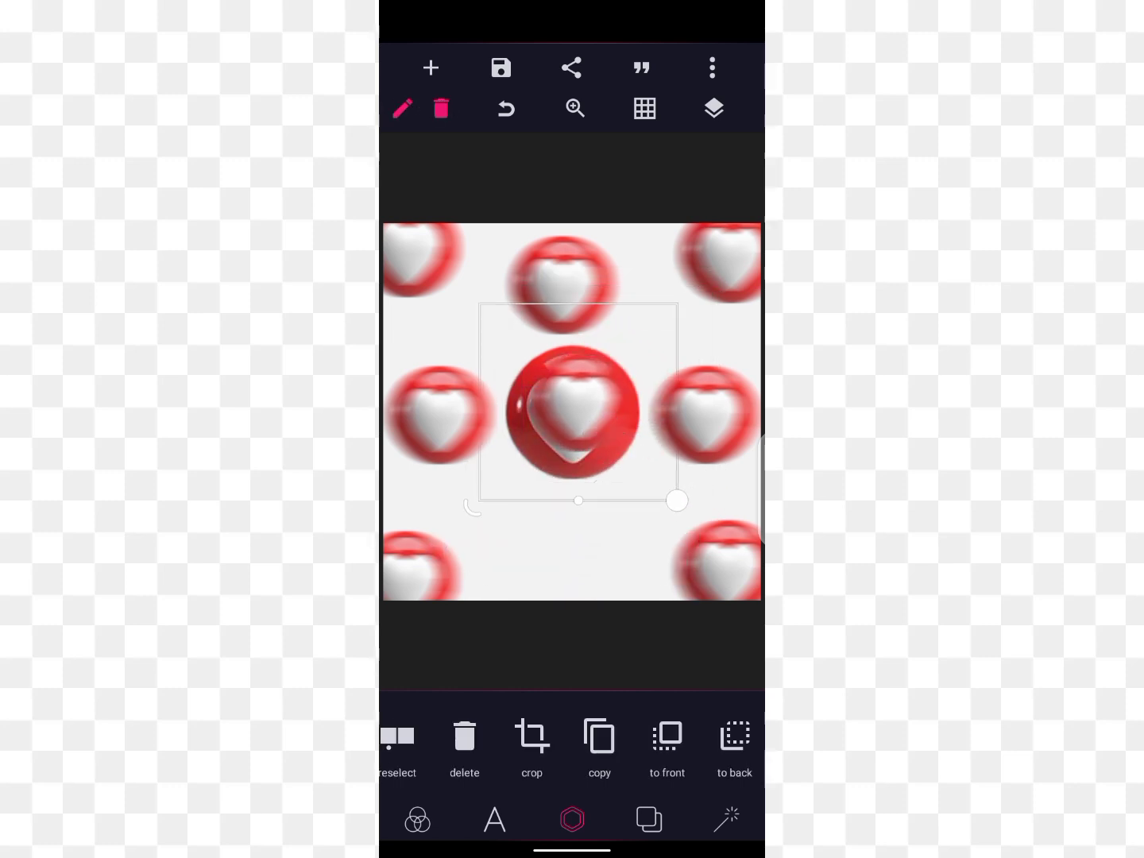
{"action": "mouse_move", "coordinate": [677, 503]}
{"action": "left_mouse_down"}
{"action": "mouse_move", "coordinate": [689, 565]}
{"action": "mouse_move", "coordinate": [608, 485]}
{"action": "mouse_move", "coordinate": [619, 434]}
{"action": "mouse_move", "coordinate": [530, 336]}
{"action": "mouse_move", "coordinate": [608, 491]}
{"action": "left_mouse_up"}
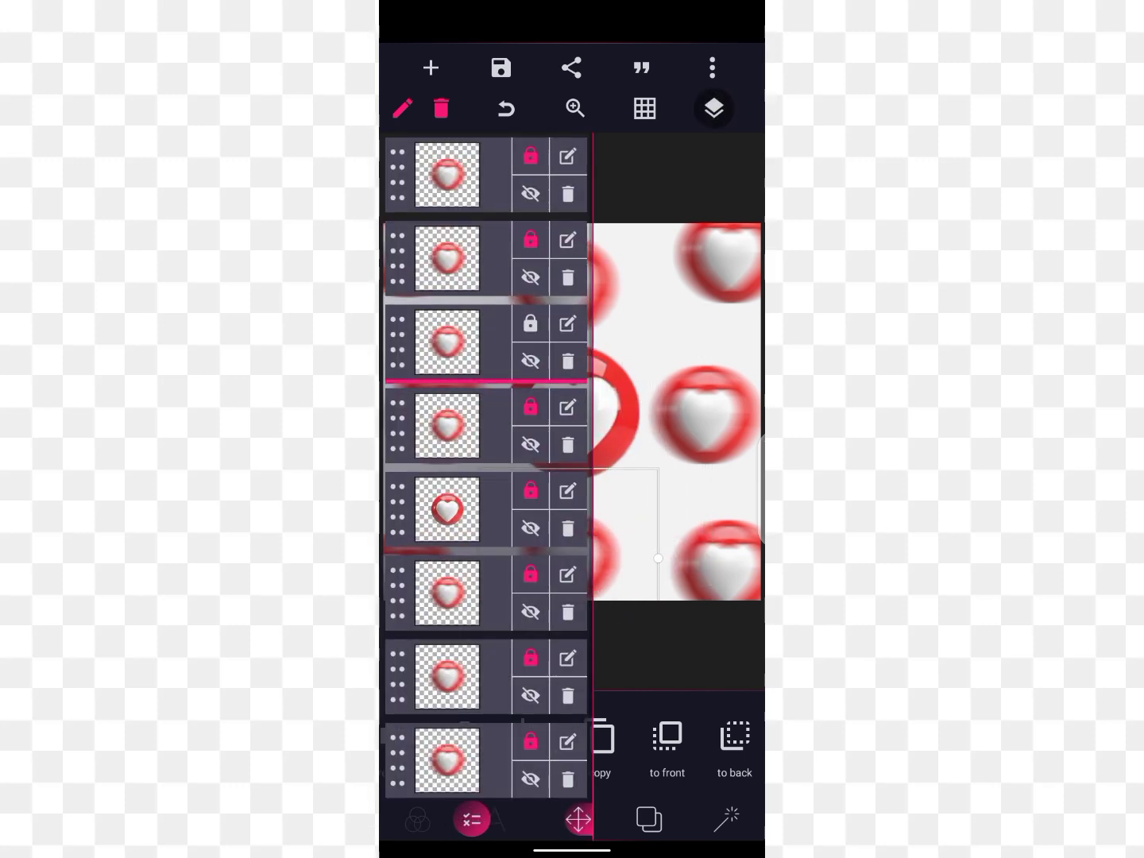
- Relock the blurred layer, unlock the sharp heart layer, and enlarge the sharp heart
{"action": "left_click", "coordinate": [531, 322]}
{"action": "left_click", "coordinate": [530, 489]}
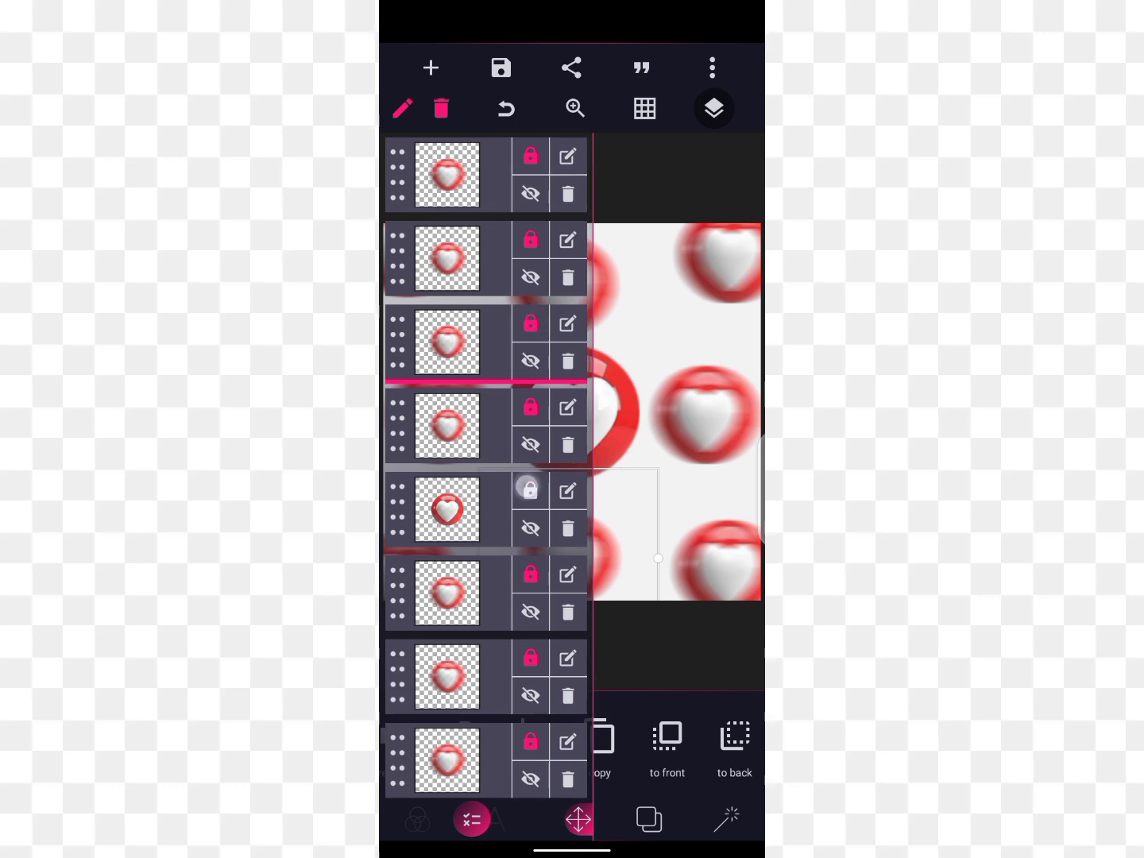
{"action": "left_click", "coordinate": [714, 109]}
{"action": "left_click", "coordinate": [578, 419]}
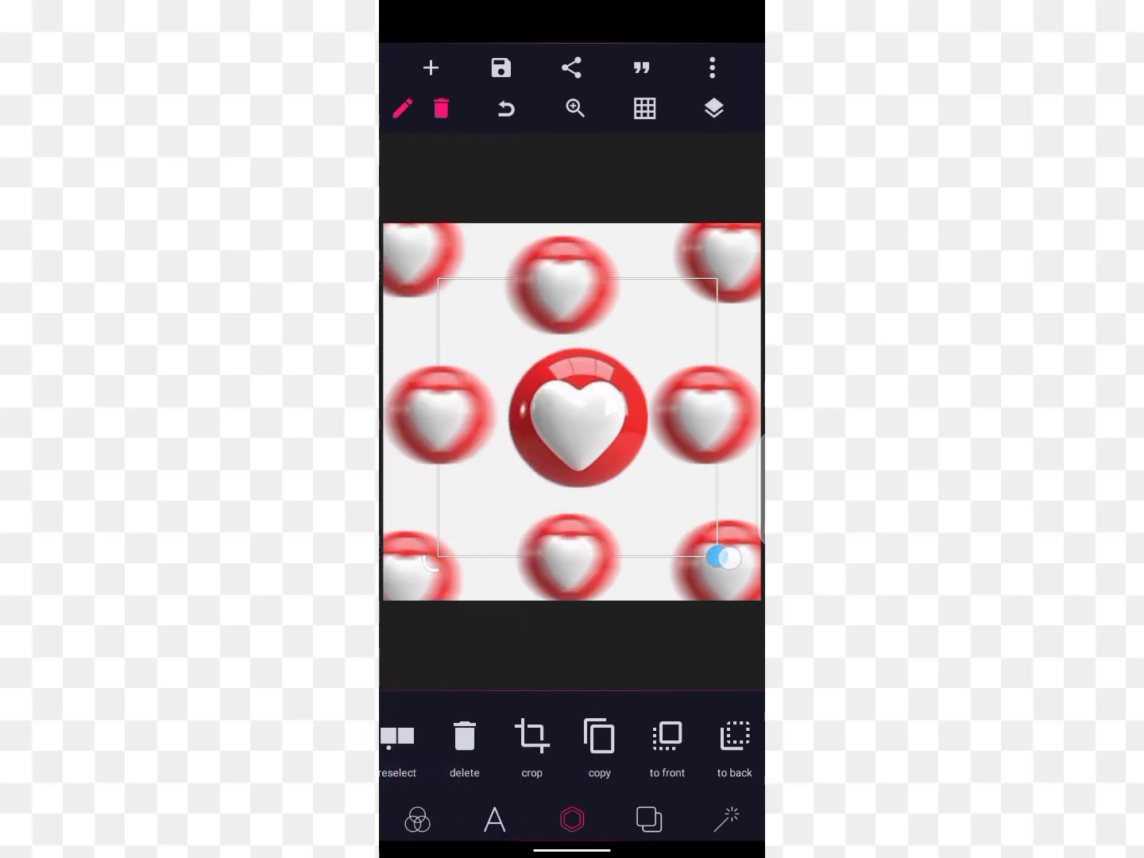
{"action": "mouse_move", "coordinate": [722, 559]}
{"action": "left_mouse_down"}
{"action": "mouse_move", "coordinate": [706, 532]}
{"action": "mouse_move", "coordinate": [632, 528]}
{"action": "mouse_move", "coordinate": [660, 547]}
{"action": "left_mouse_up"}
{"action": "left_click", "coordinate": [654, 521]}
{"action": "left_click", "coordinate": [579, 419]}
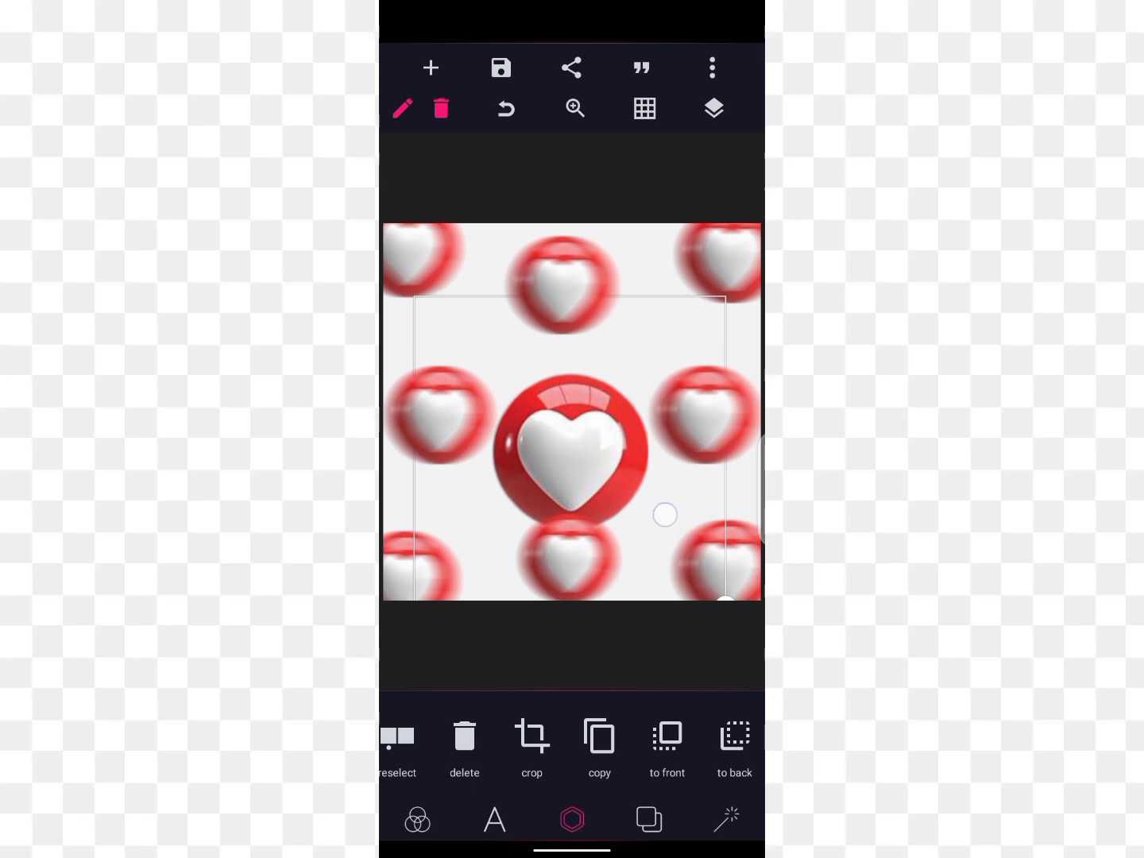
- Scale the sharp heart slightly and drag it into place near the canvas centre
{"action": "left_click_drag", "start_coordinate": [665, 515], "coordinate": [674, 508]}
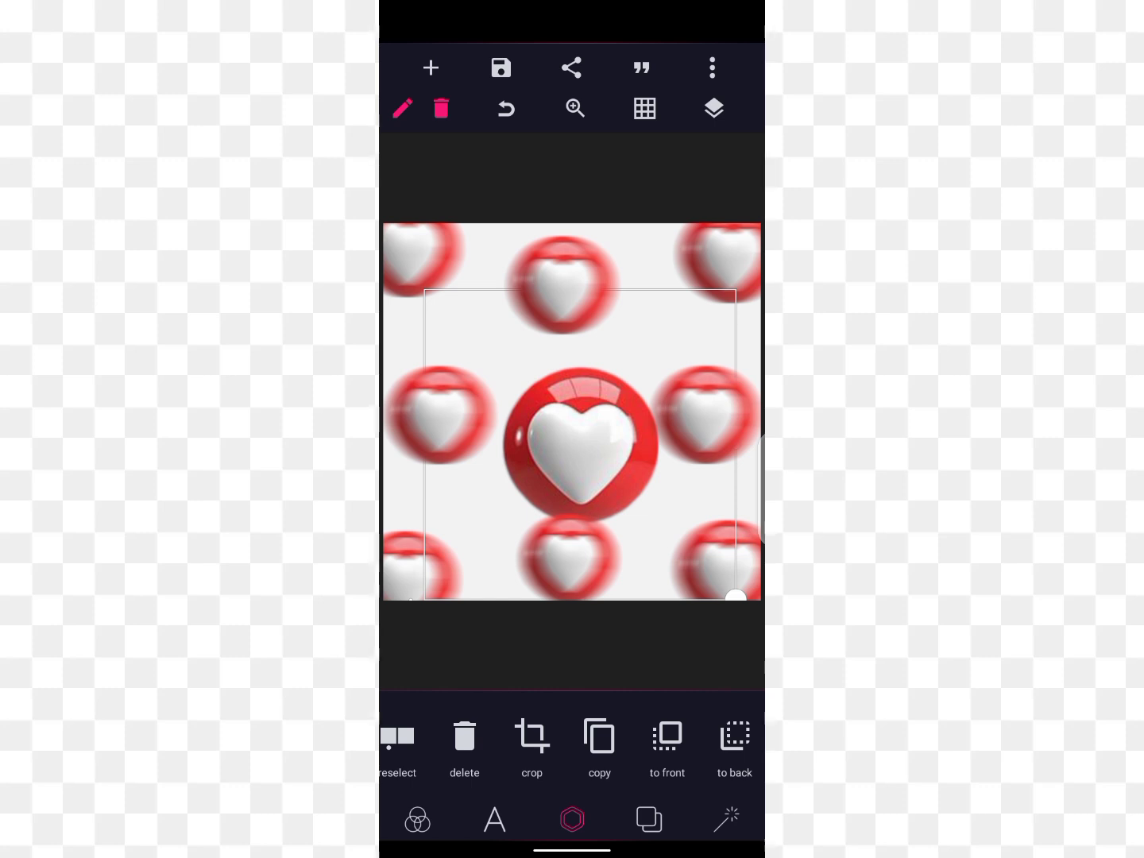
{"action": "mouse_move", "coordinate": [582, 442]}
{"action": "left_mouse_down"}
{"action": "mouse_move", "coordinate": [626, 384]}
{"action": "mouse_move", "coordinate": [586, 452]}
{"action": "mouse_move", "coordinate": [635, 455]}
{"action": "mouse_move", "coordinate": [641, 432]}
{"action": "left_mouse_up"}
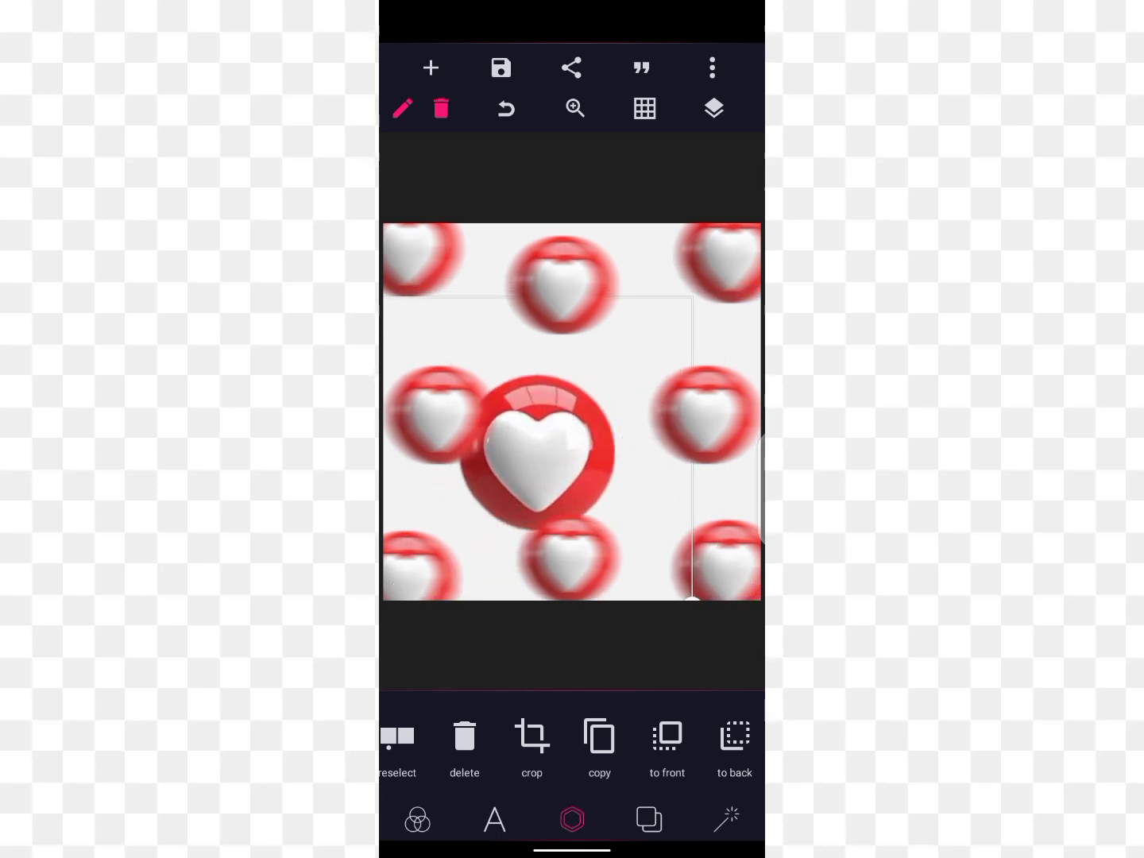
{"action": "left_click_drag", "start_coordinate": [640, 433], "coordinate": [623, 451]}
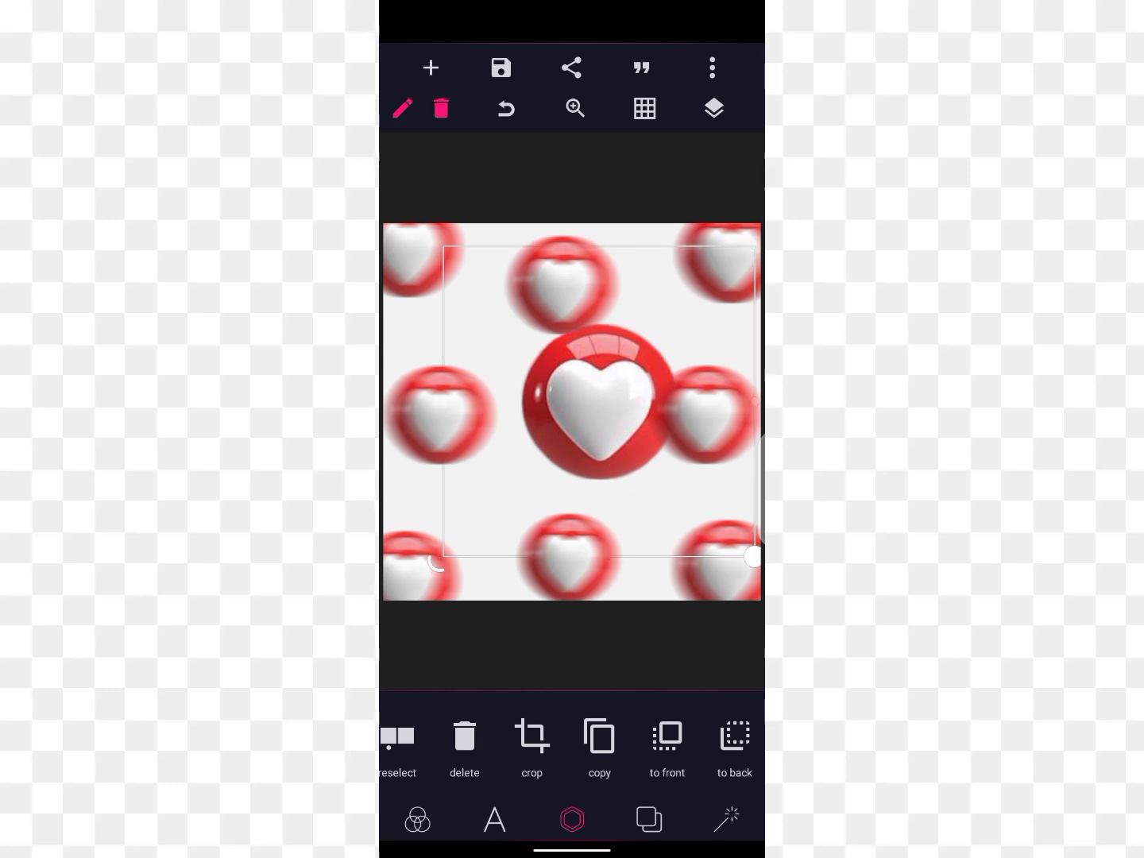
{"action": "mouse_move", "coordinate": [622, 451]}
{"action": "left_mouse_down"}
{"action": "mouse_move", "coordinate": [607, 465]}
{"action": "mouse_move", "coordinate": [614, 404]}
{"action": "left_mouse_up"}
- Centre the sharp heart horizontally and vertically using Relative Position
{"action": "left_click_drag", "start_coordinate": [685, 750], "coordinate": [483, 751]}
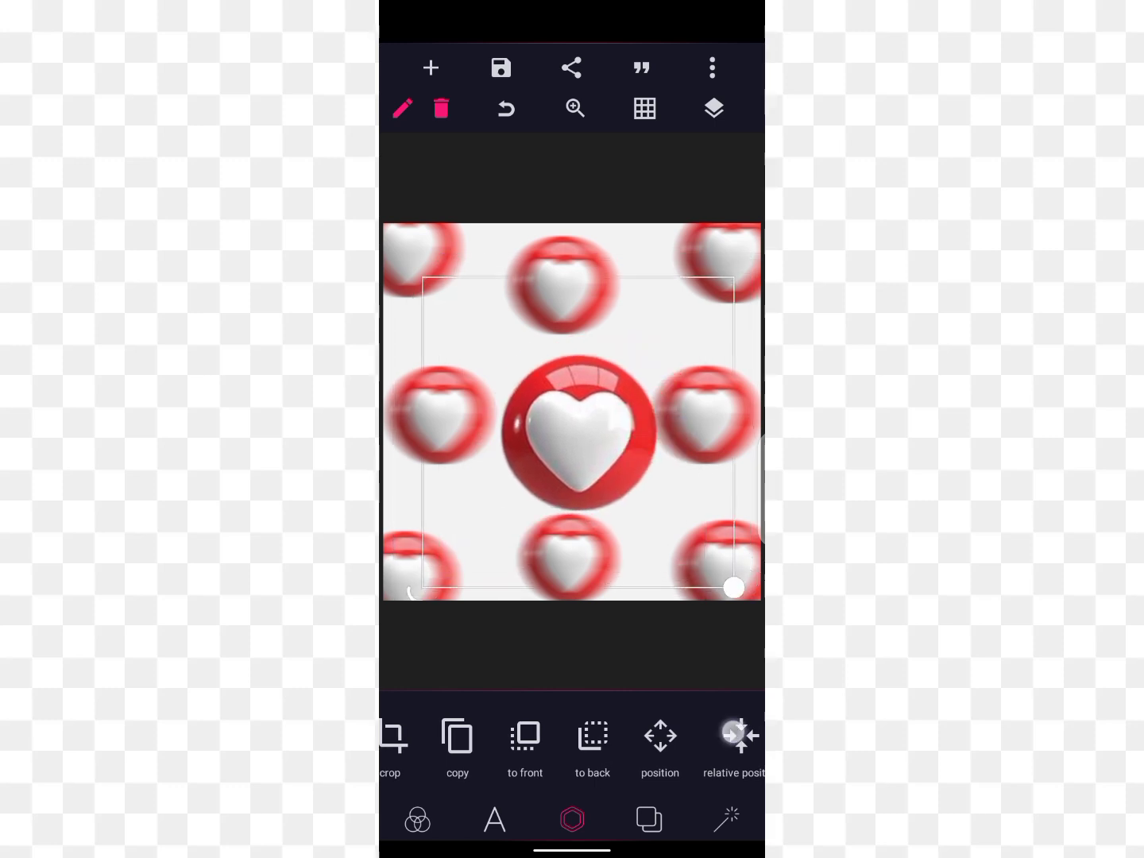
{"action": "left_click", "coordinate": [751, 737]}
{"action": "left_click", "coordinate": [547, 732]}
{"action": "left_click", "coordinate": [547, 791]}
{"action": "left_click", "coordinate": [740, 729]}
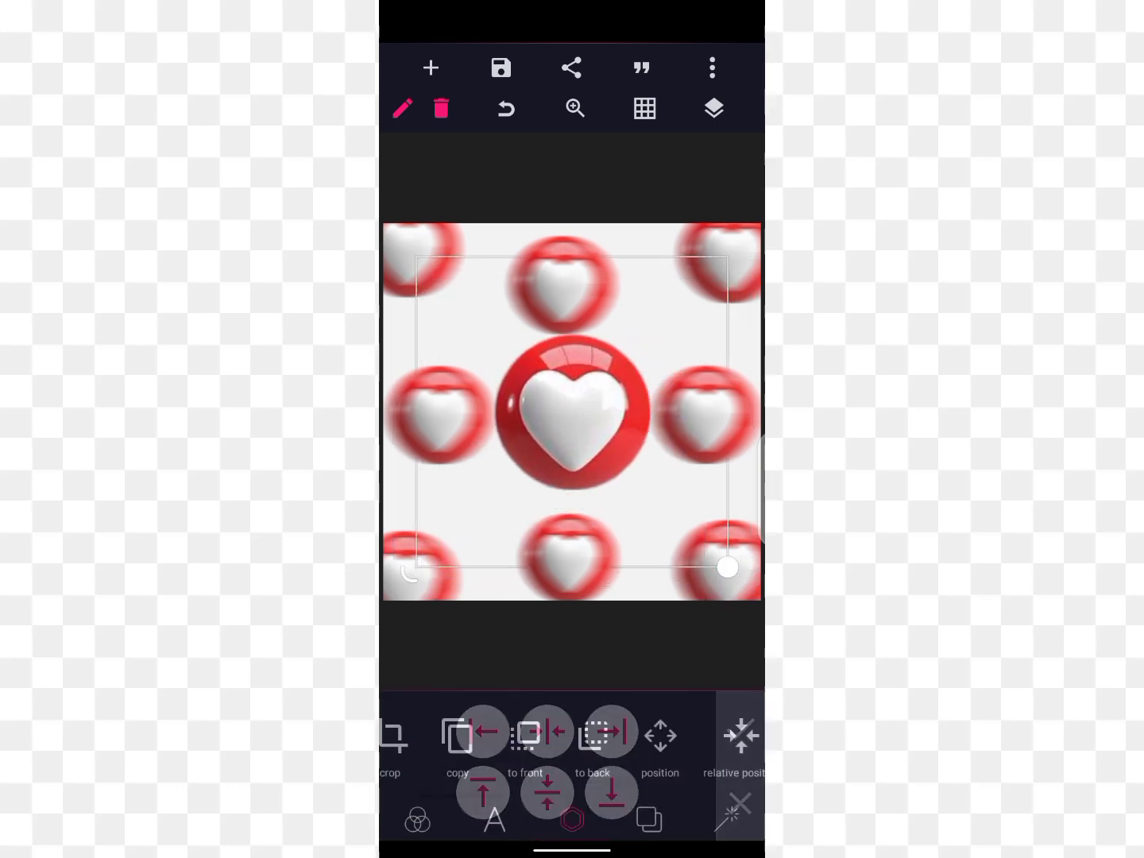
{"action": "left_click", "coordinate": [715, 110]}
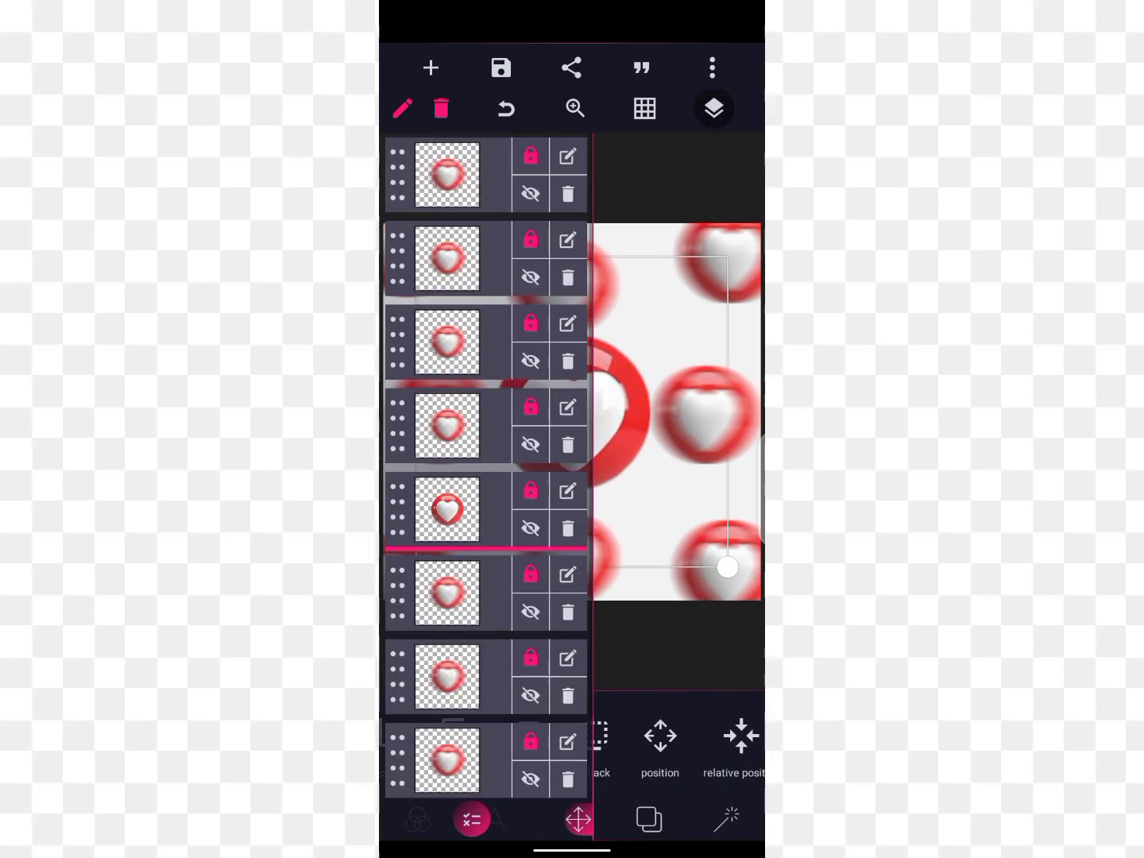
- Leave the layer list and search the launcher for 'Ps' to find PS CC
{"action": "left_click", "coordinate": [715, 109]}
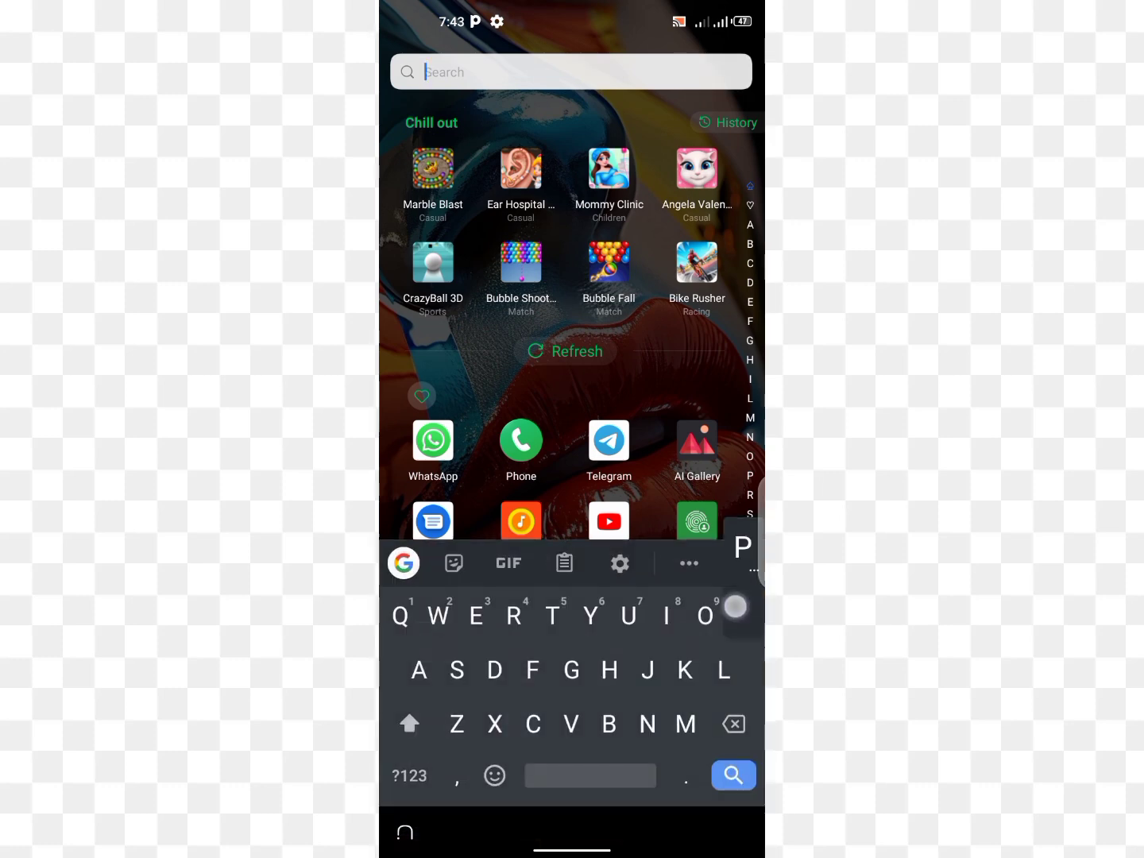
{"action": "type", "text": "Ps"}
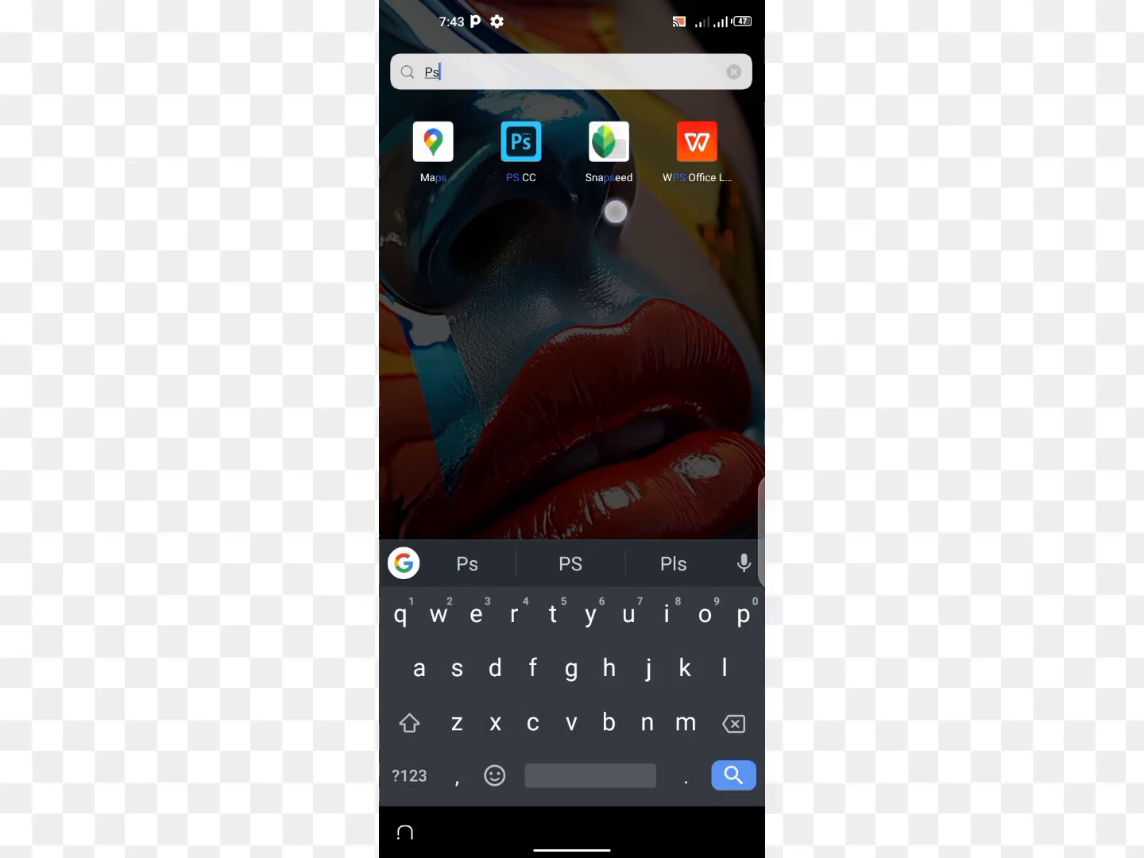
{"action": "left_click", "coordinate": [533, 216]}
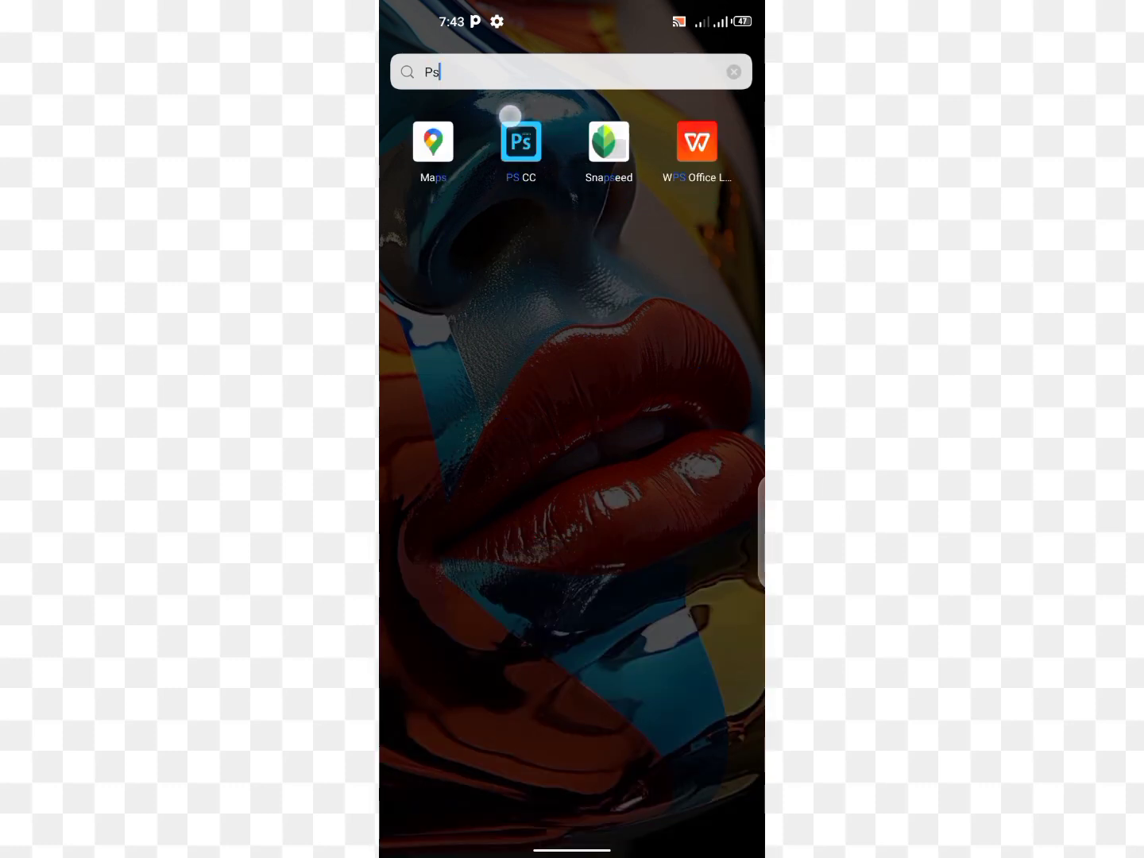
- Launch Photoshop Touch, start a new photo project and browse the Background Eraser folder
{"action": "left_click", "coordinate": [521, 142]}
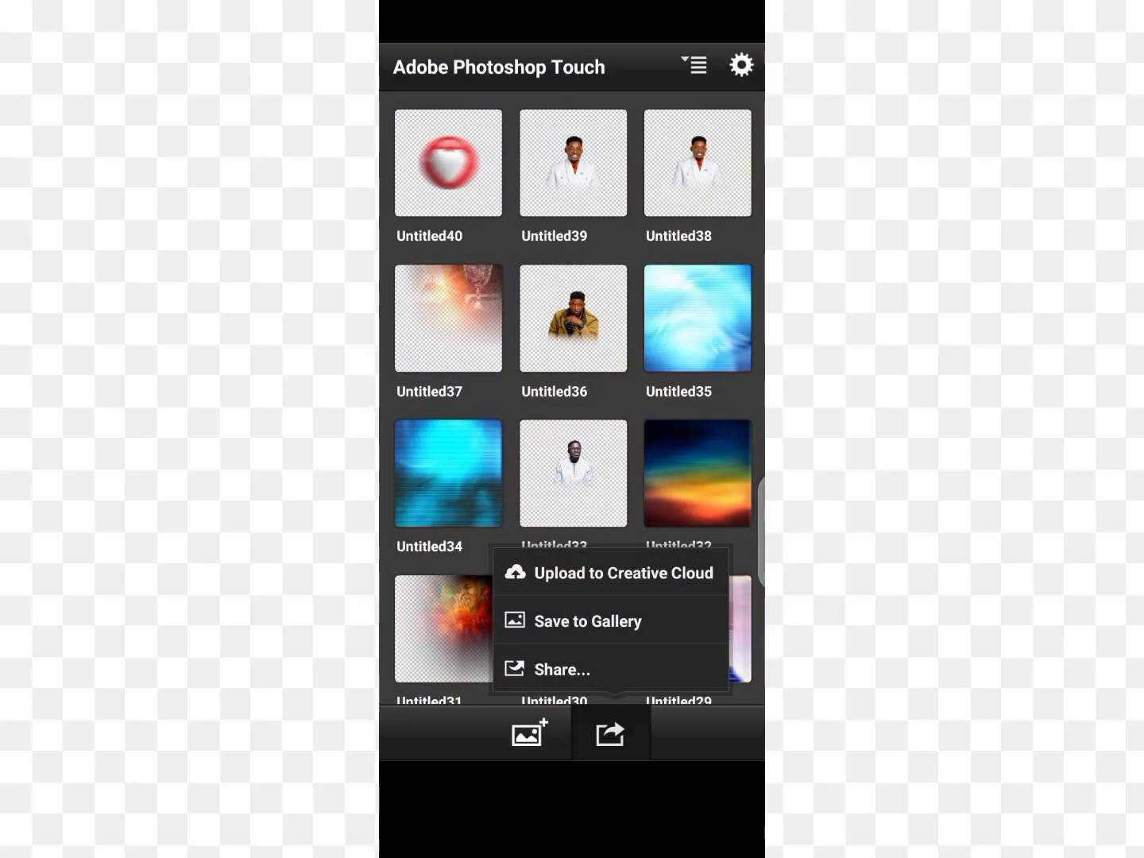
{"action": "left_click", "coordinate": [528, 733]}
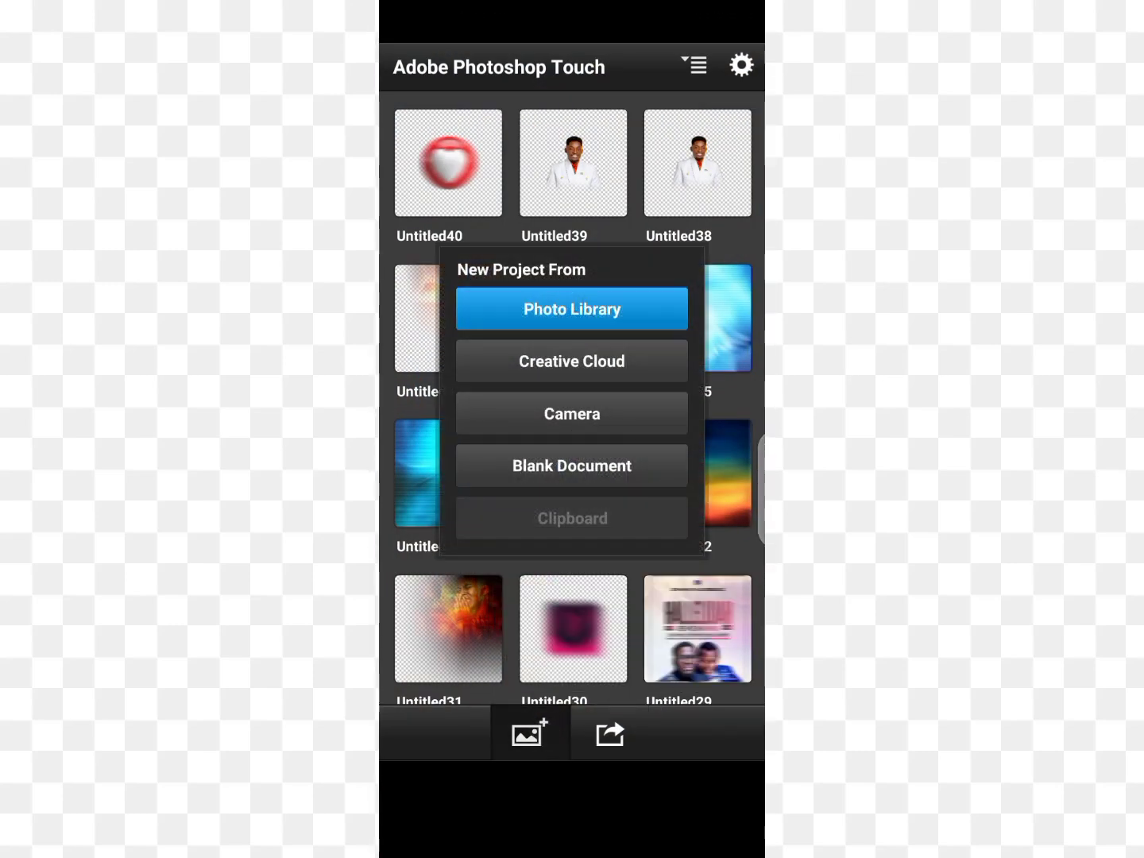
{"action": "left_click", "coordinate": [528, 733]}
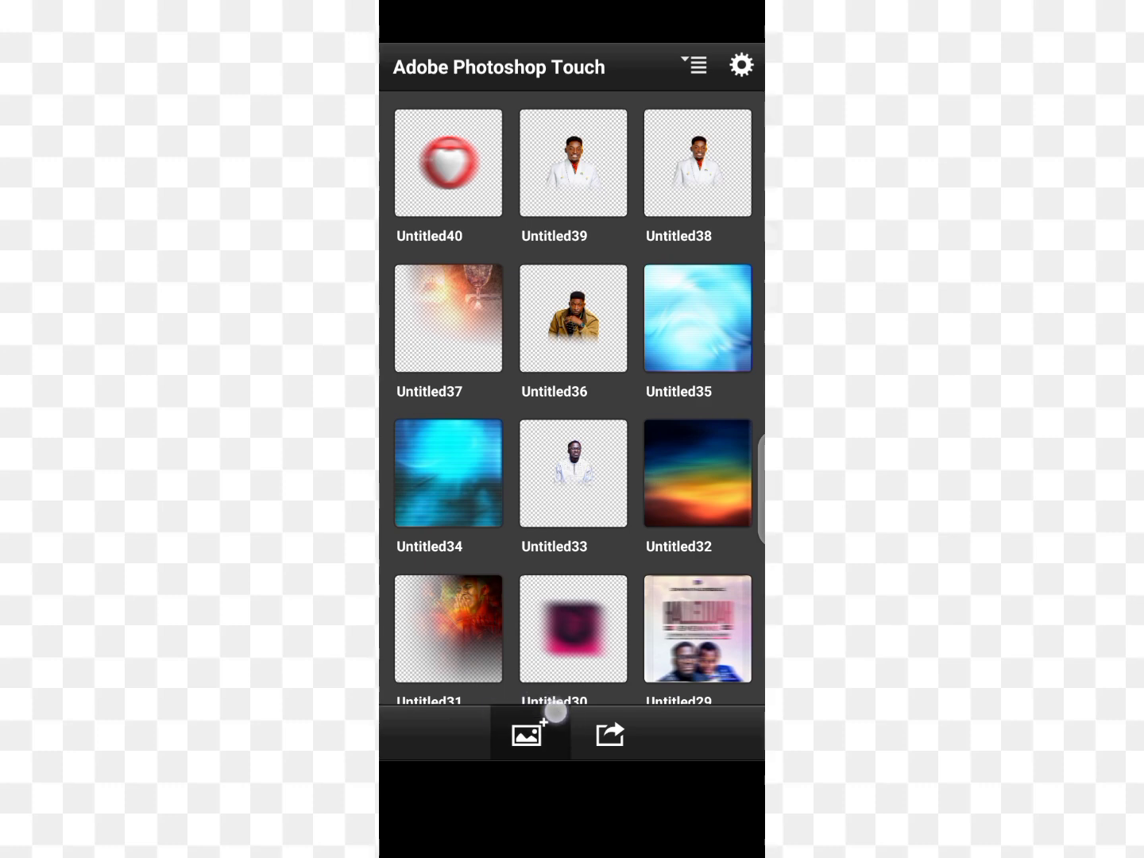
{"action": "left_click", "coordinate": [527, 733]}
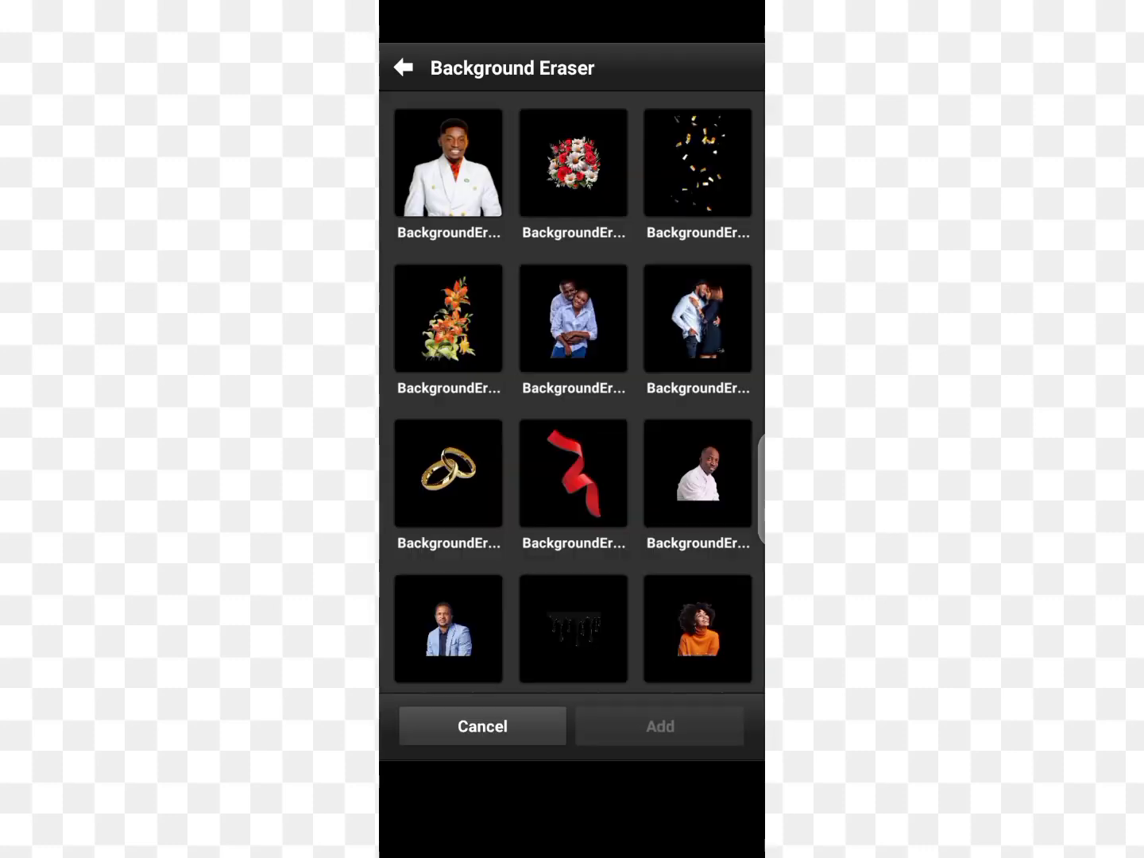
{"action": "left_click", "coordinate": [402, 68]}
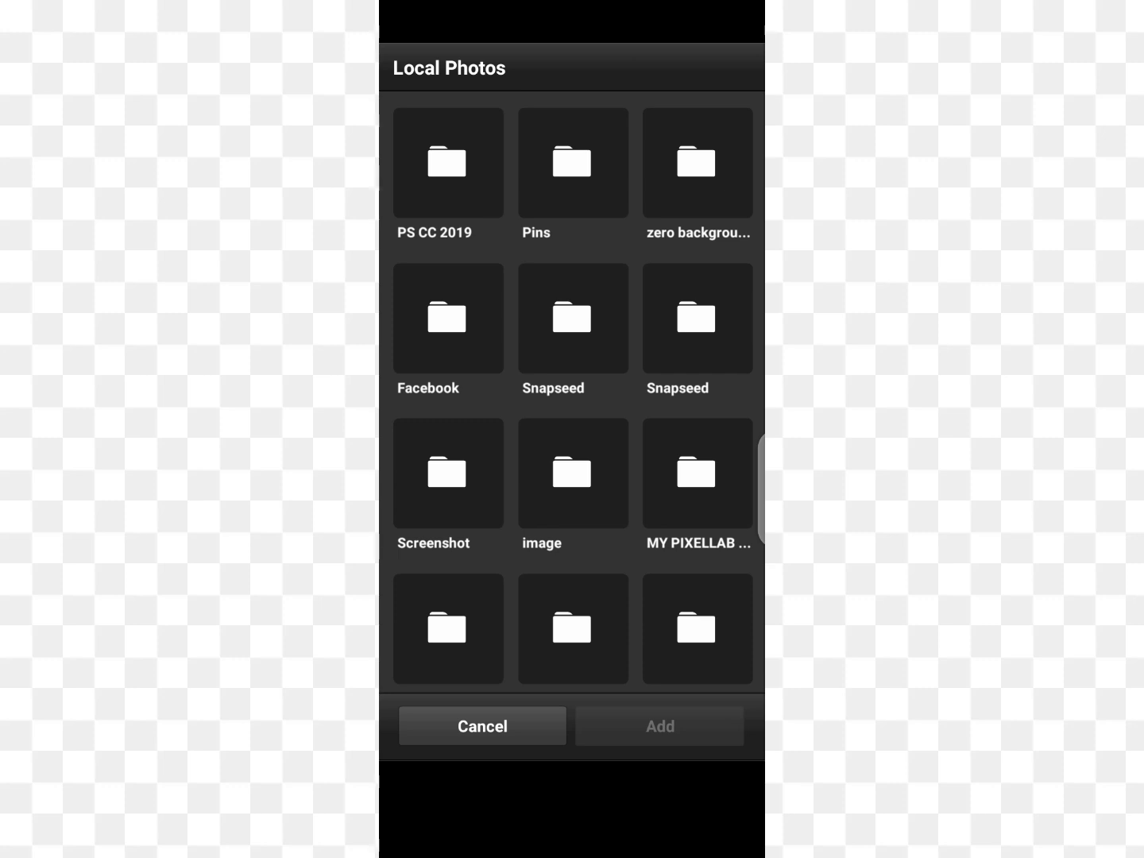
{"action": "scroll", "coordinate": [625, 447], "scroll_direction": "down", "scroll_amount": 5}
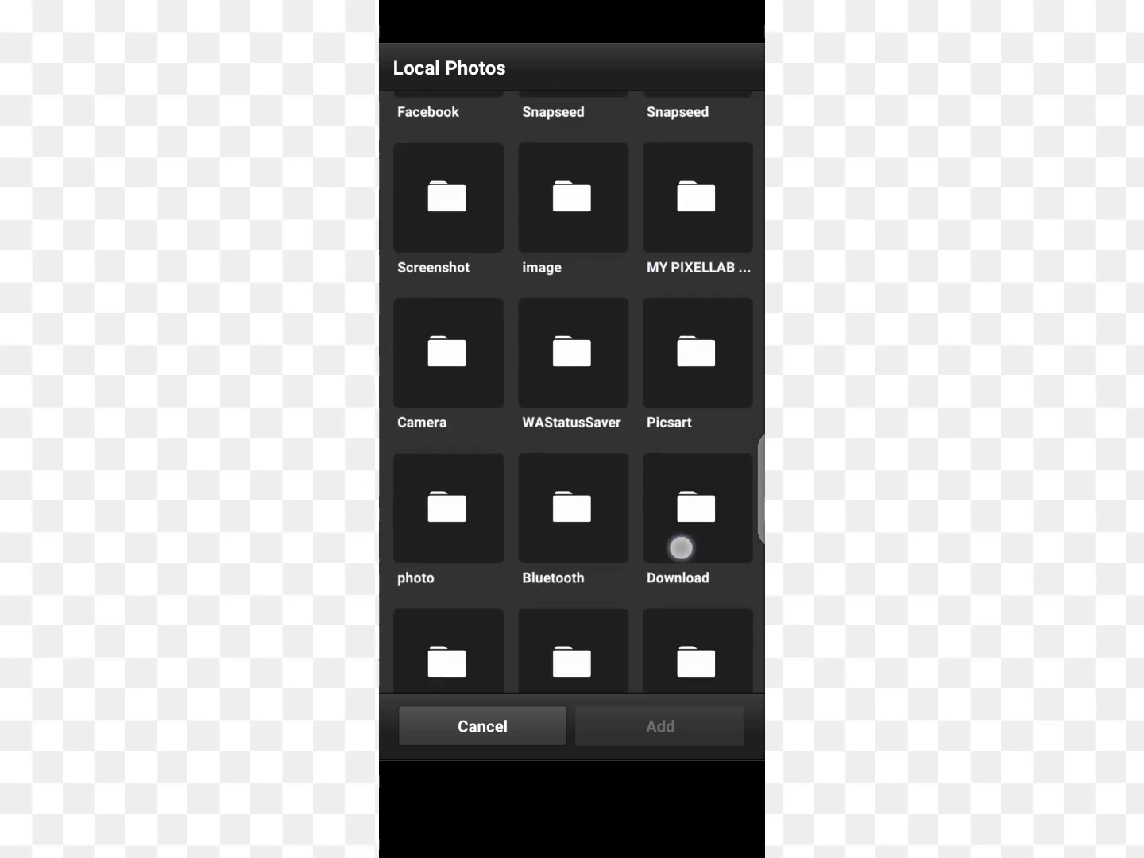
{"action": "scroll", "coordinate": [685, 452], "scroll_direction": "down", "scroll_amount": 4}
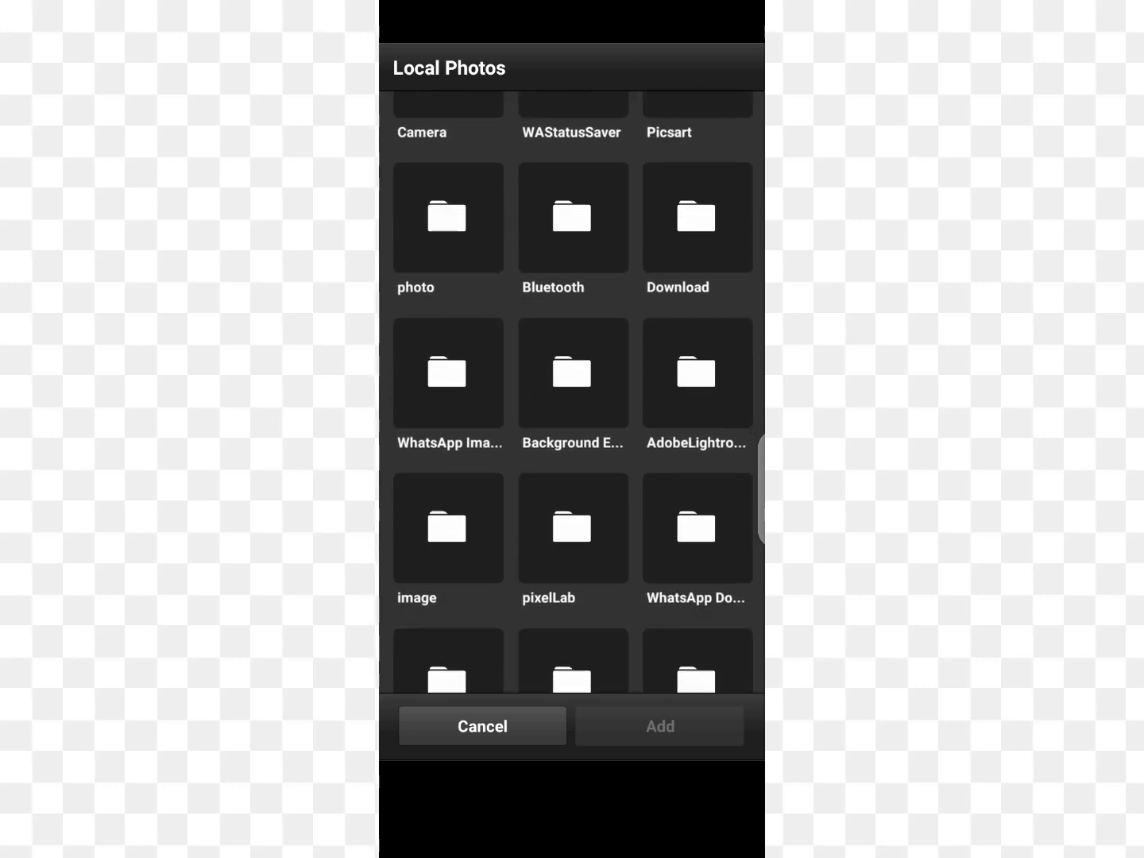
{"action": "left_click", "coordinate": [589, 400]}
{"action": "scroll", "coordinate": [572, 447], "scroll_direction": "down", "scroll_amount": 5}
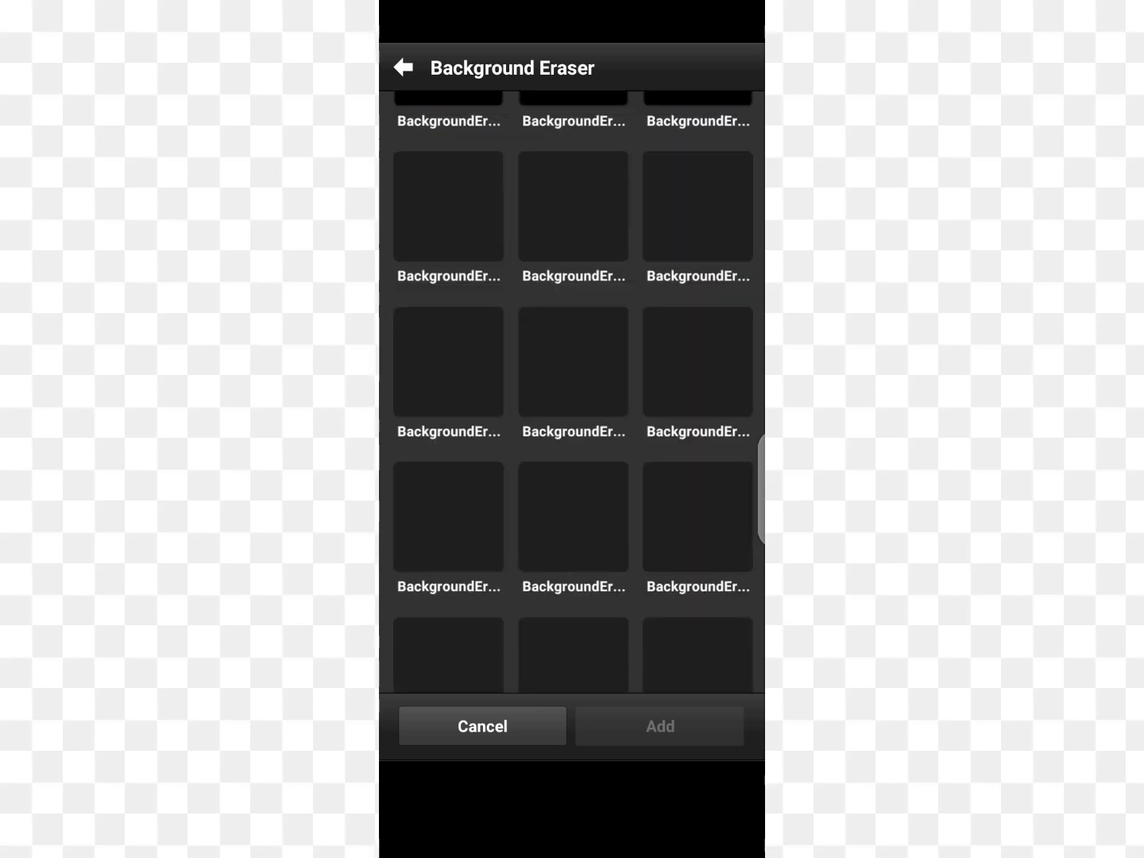
{"action": "scroll", "coordinate": [517, 590], "scroll_direction": "down", "scroll_amount": 4}
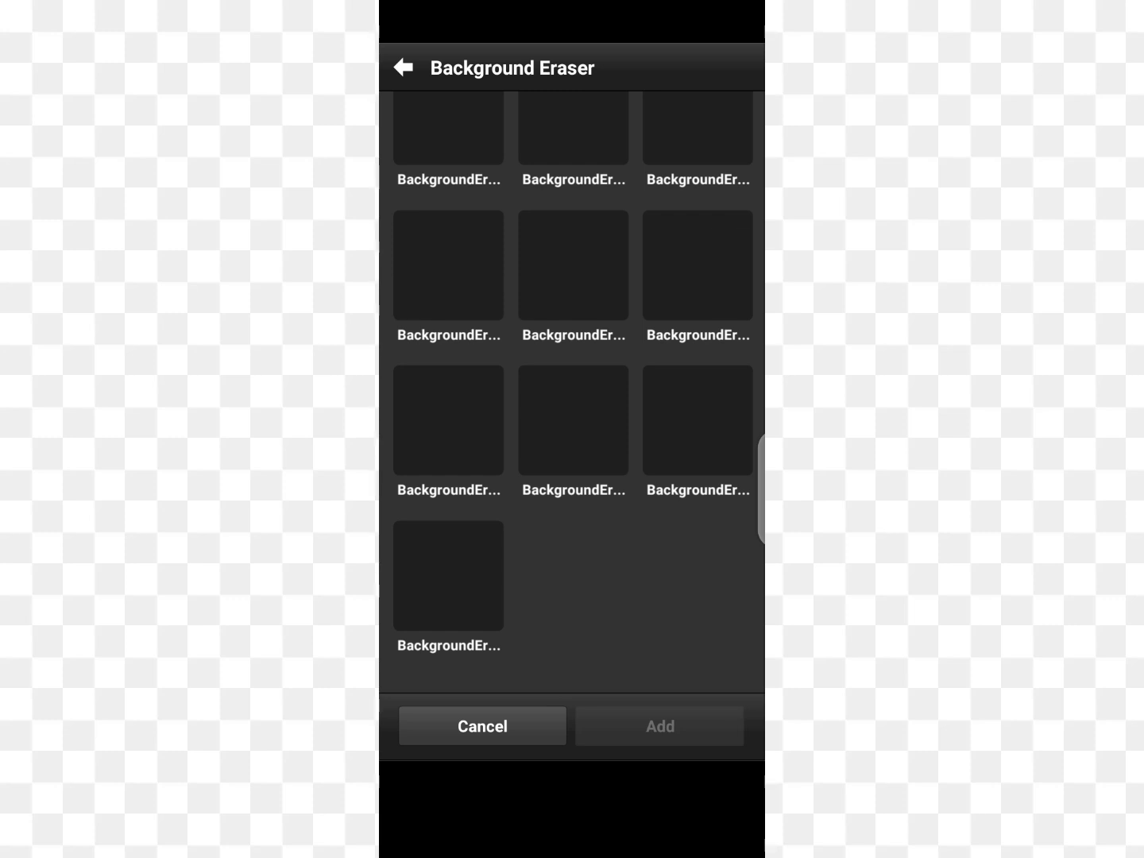
{"action": "left_click_drag", "start_coordinate": [543, 447], "coordinate": [554, 524]}
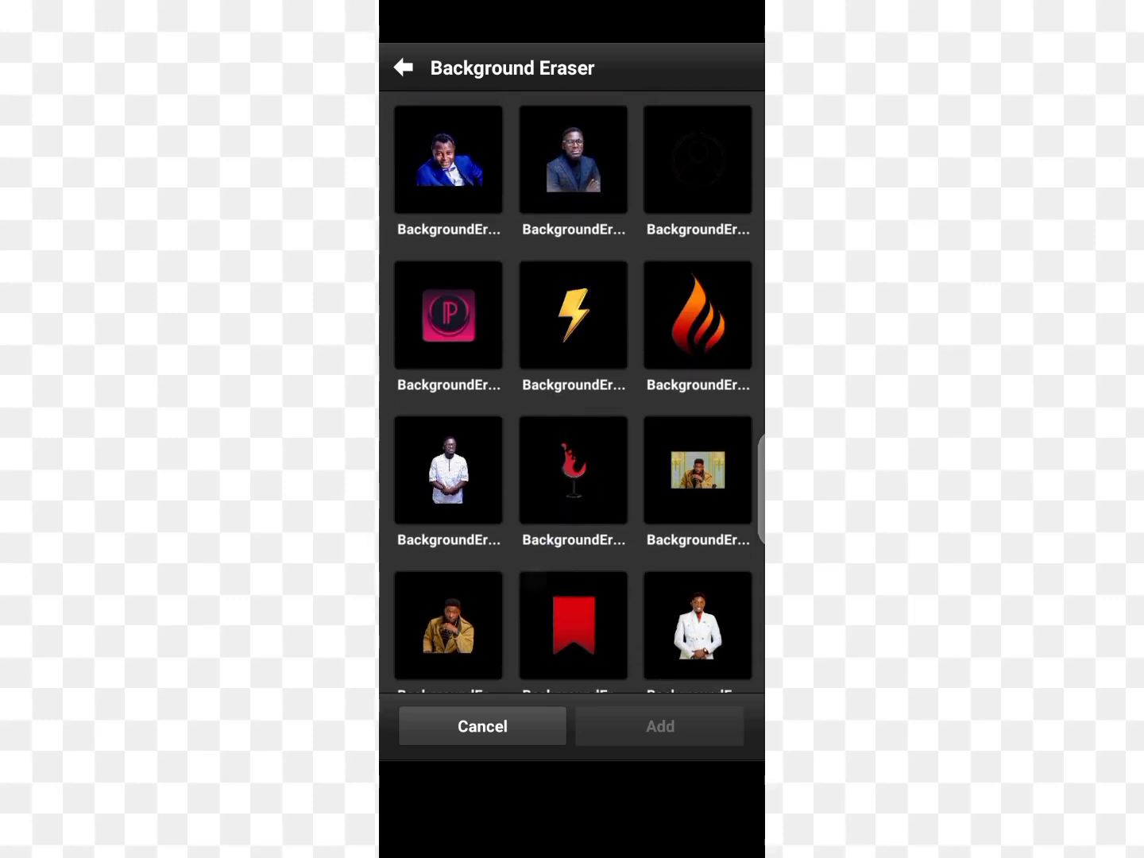
{"action": "left_click_drag", "start_coordinate": [592, 572], "coordinate": [592, 464]}
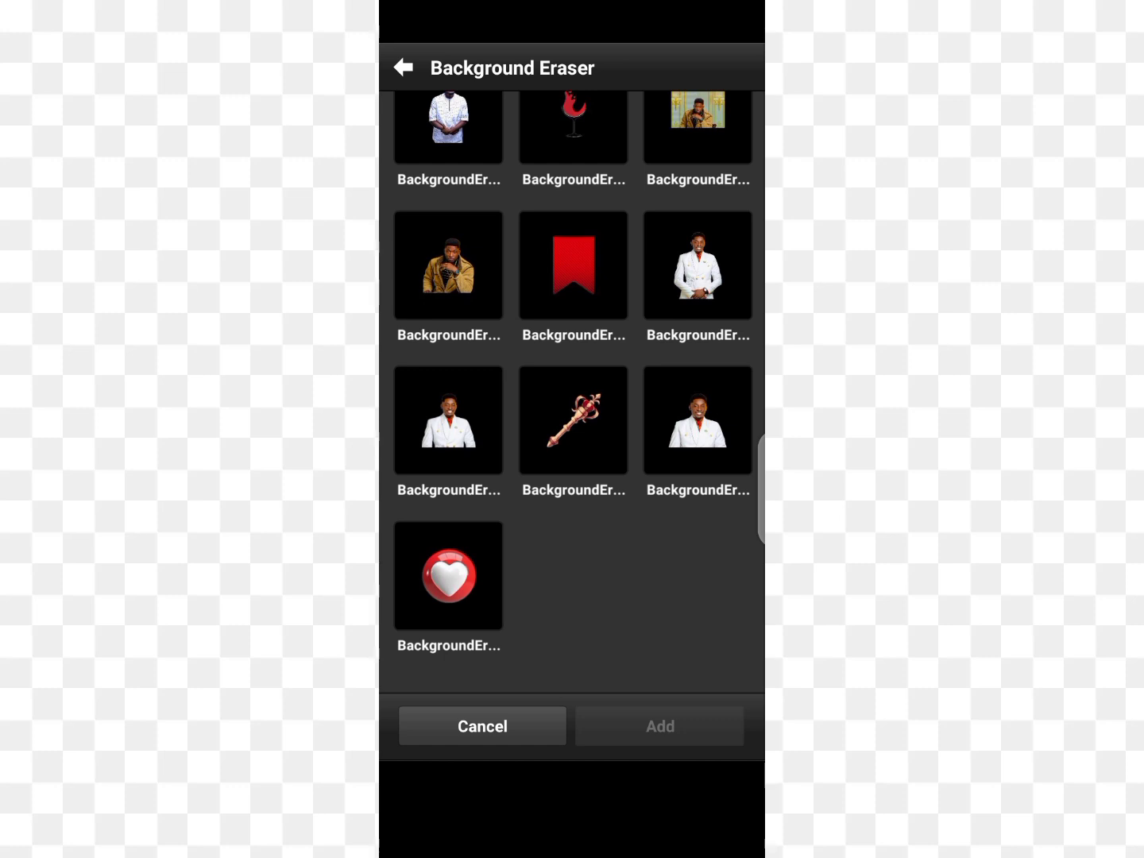
- Add the red-and-white heart image from Background Eraser as a new project
{"action": "left_click", "coordinate": [449, 576]}
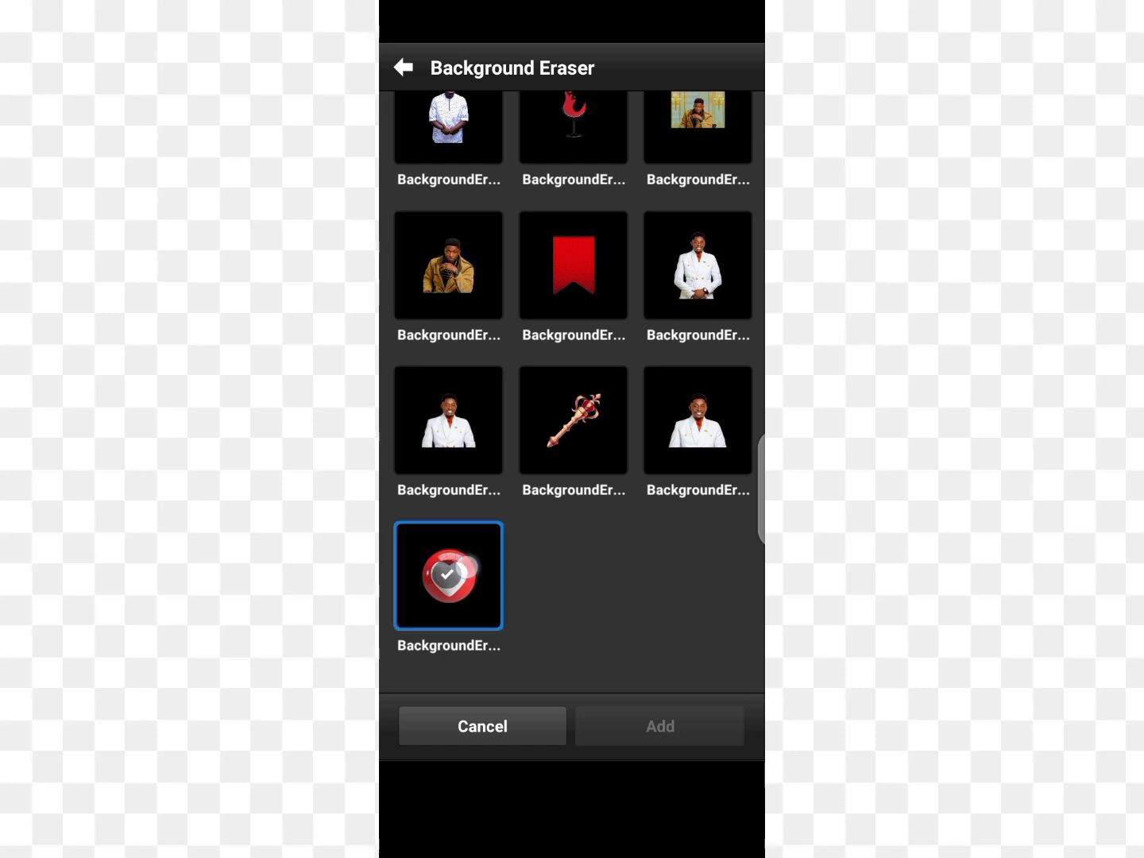
{"action": "left_click", "coordinate": [658, 725]}
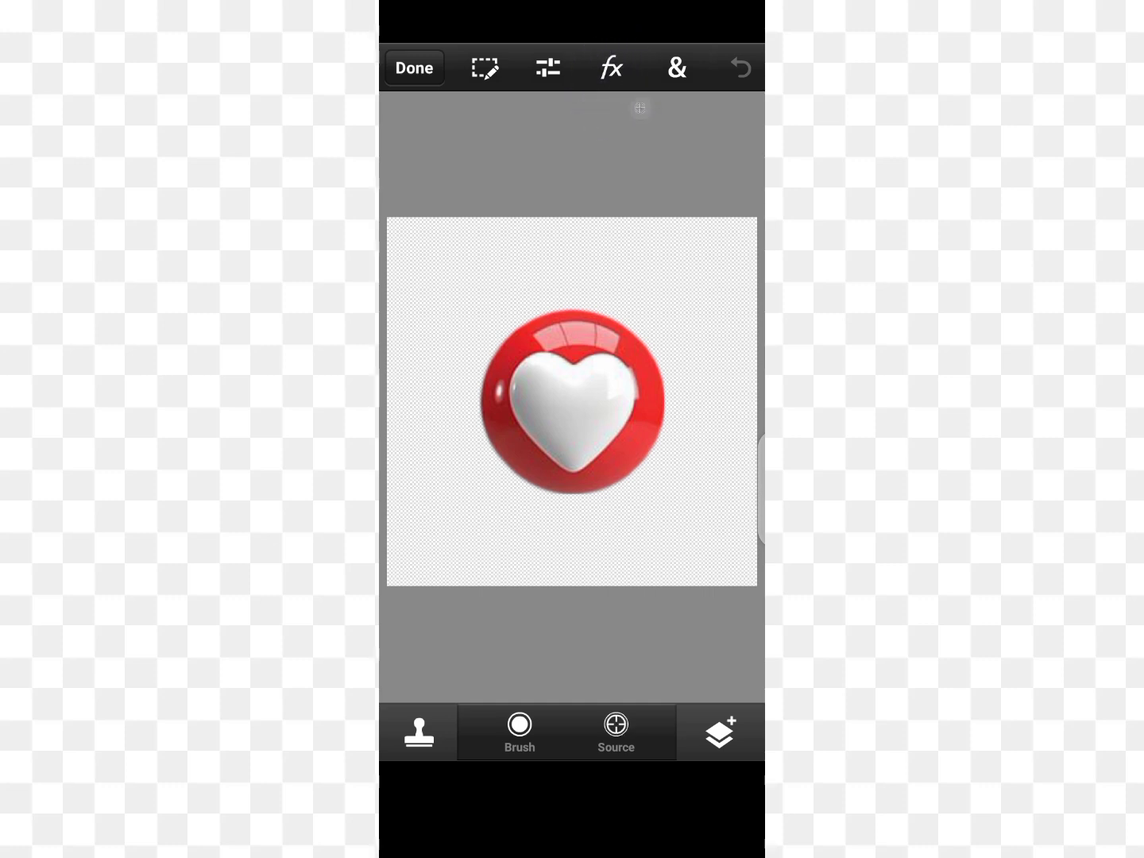
- Apply a Directional Blur with Size about 14 to the heart
{"action": "left_click", "coordinate": [610, 68]}
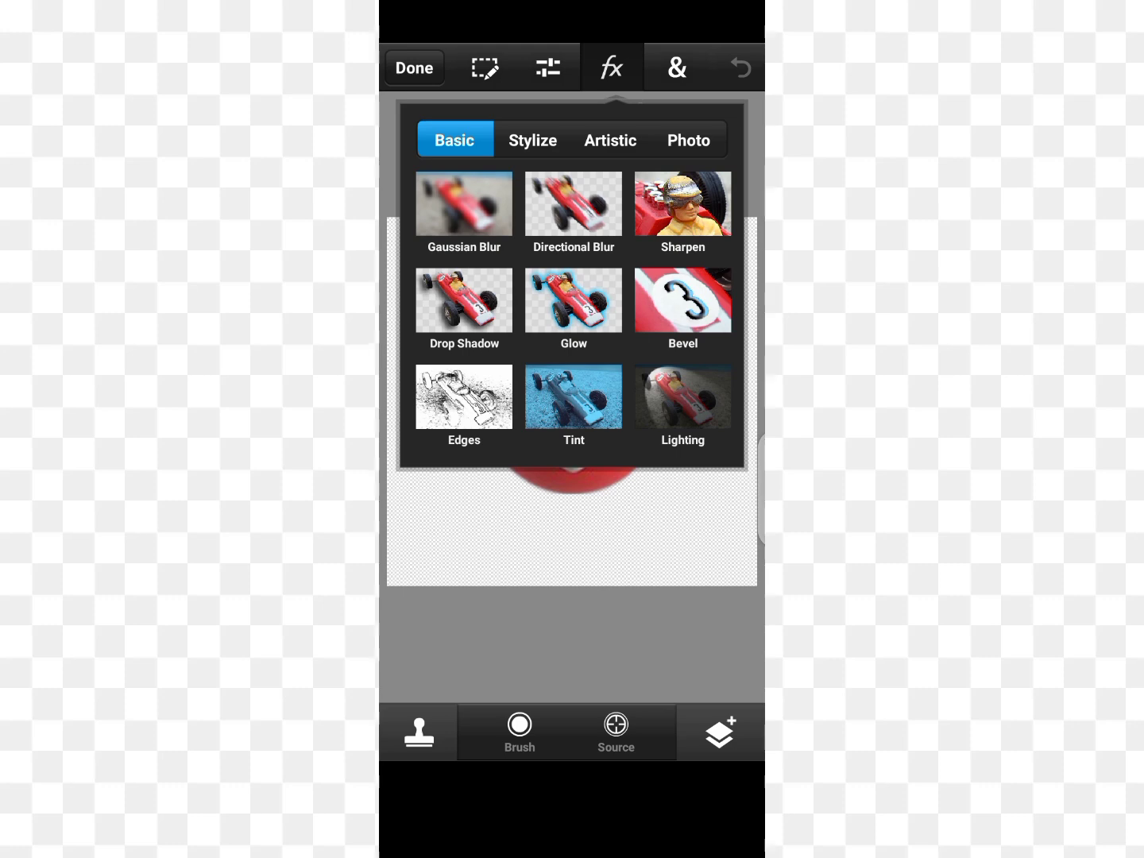
{"action": "left_click", "coordinate": [574, 210]}
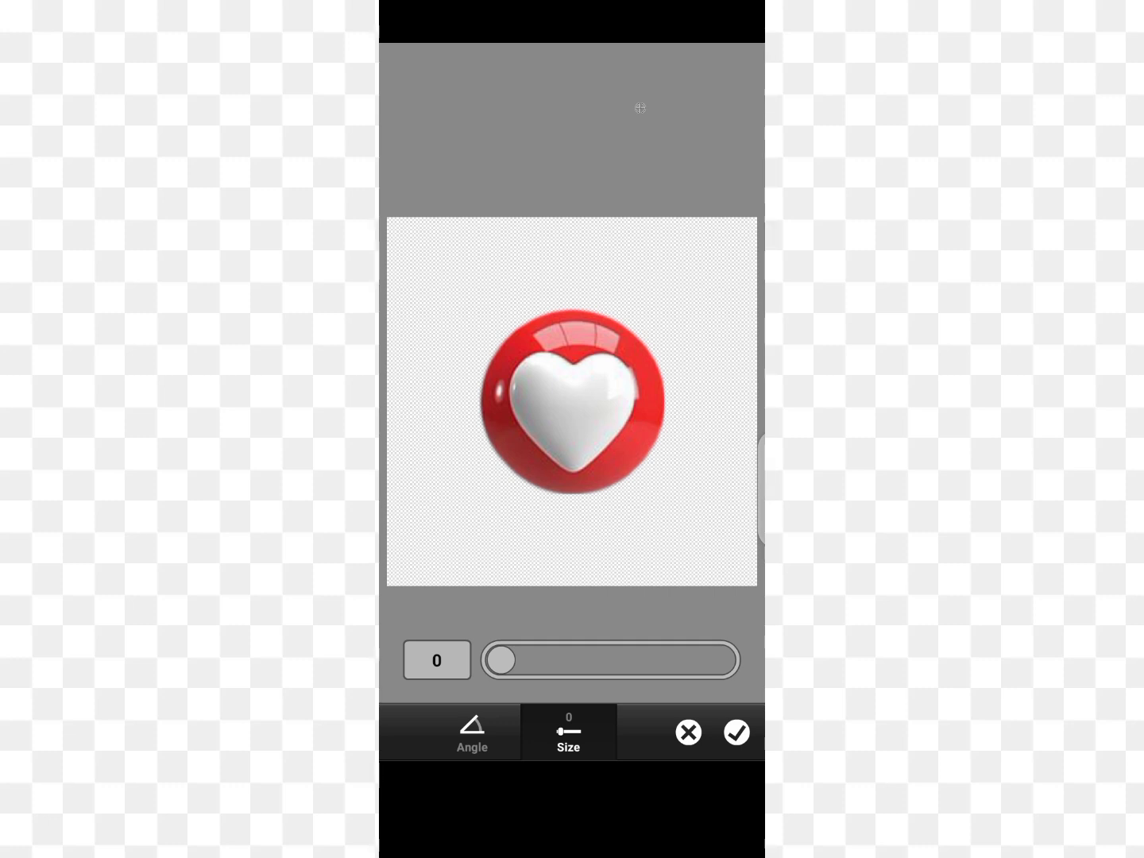
{"action": "left_click_drag", "start_coordinate": [499, 659], "coordinate": [534, 661]}
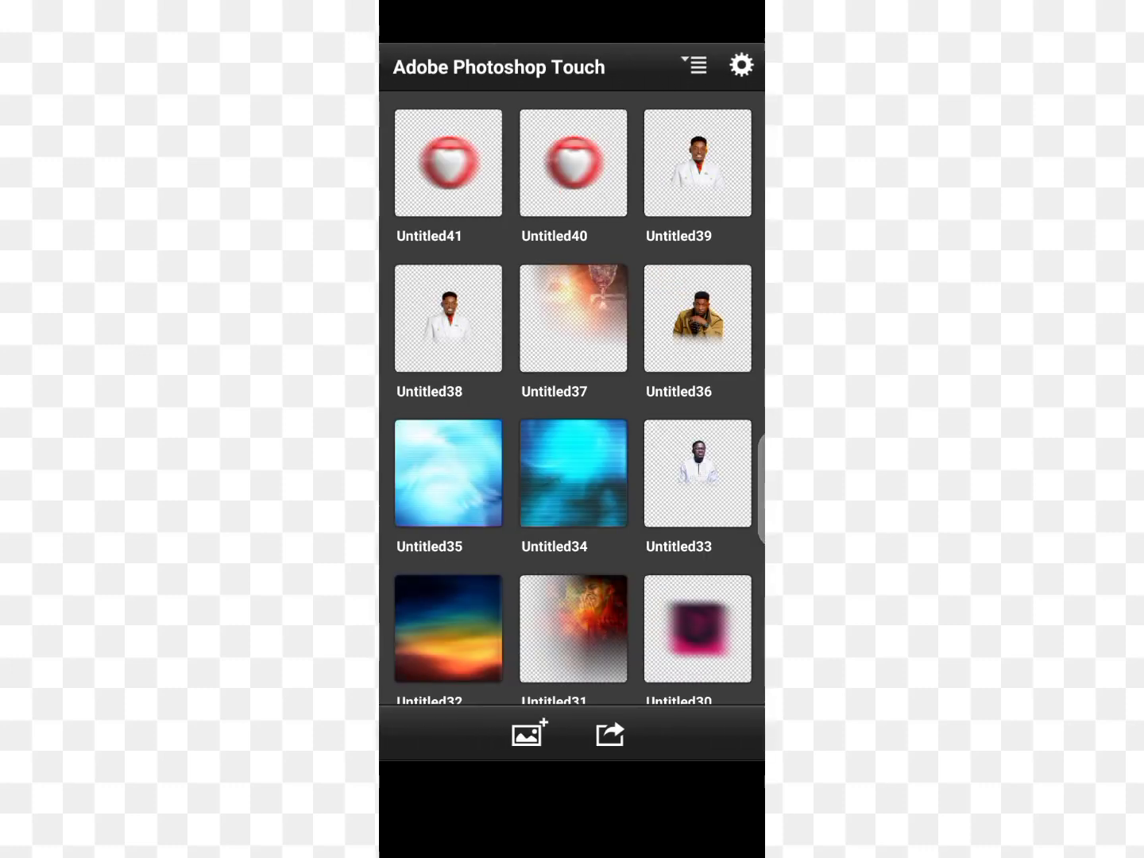
- Export the Untitled41 project to the gallery as a PNG instead of JPEG
{"action": "left_click", "coordinate": [610, 734]}
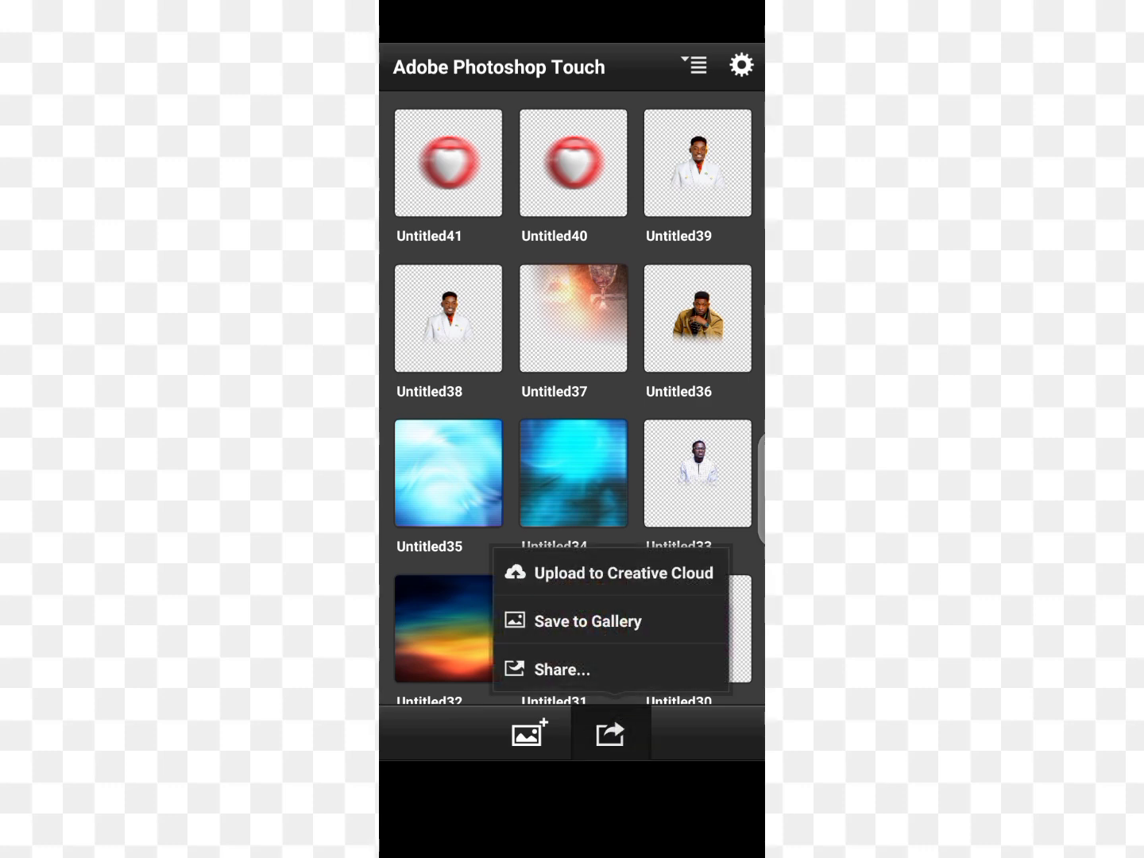
{"action": "left_click", "coordinate": [587, 621]}
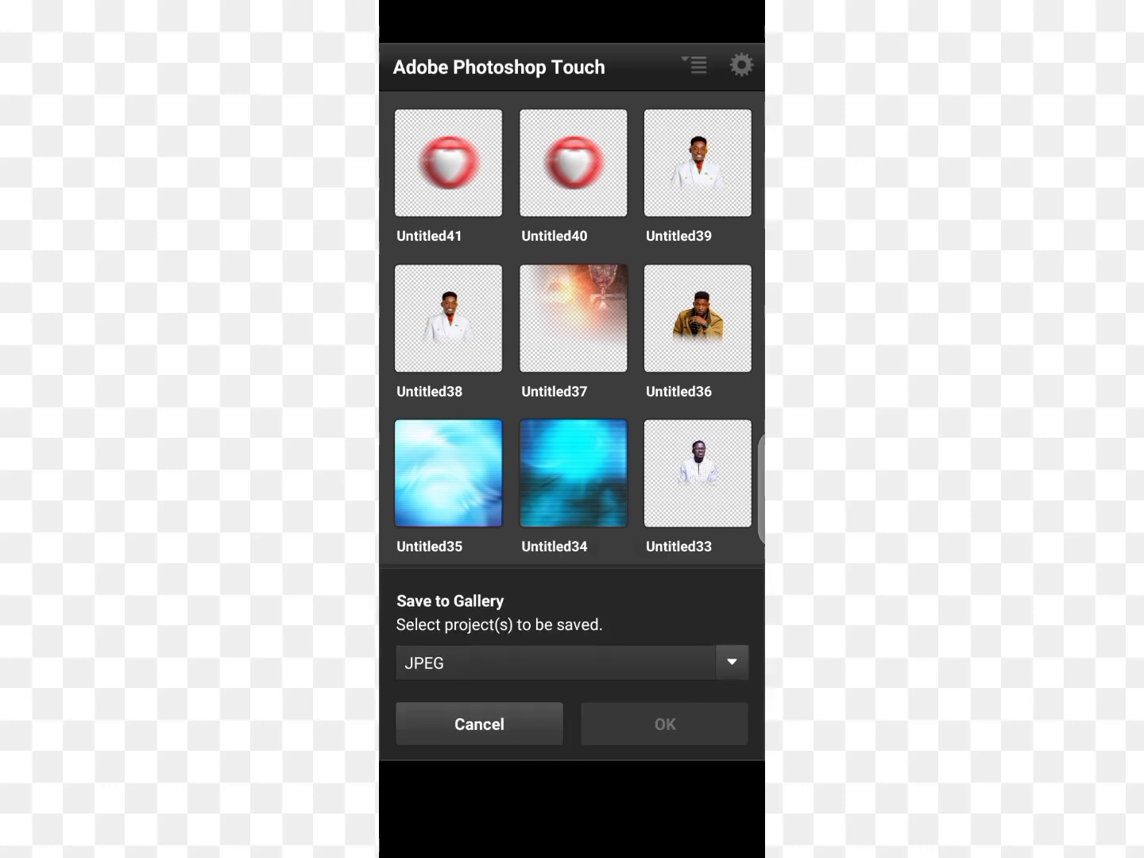
{"action": "left_click", "coordinate": [572, 662]}
{"action": "left_click", "coordinate": [452, 718]}
{"action": "left_click", "coordinate": [449, 162]}
{"action": "left_click", "coordinate": [664, 723]}
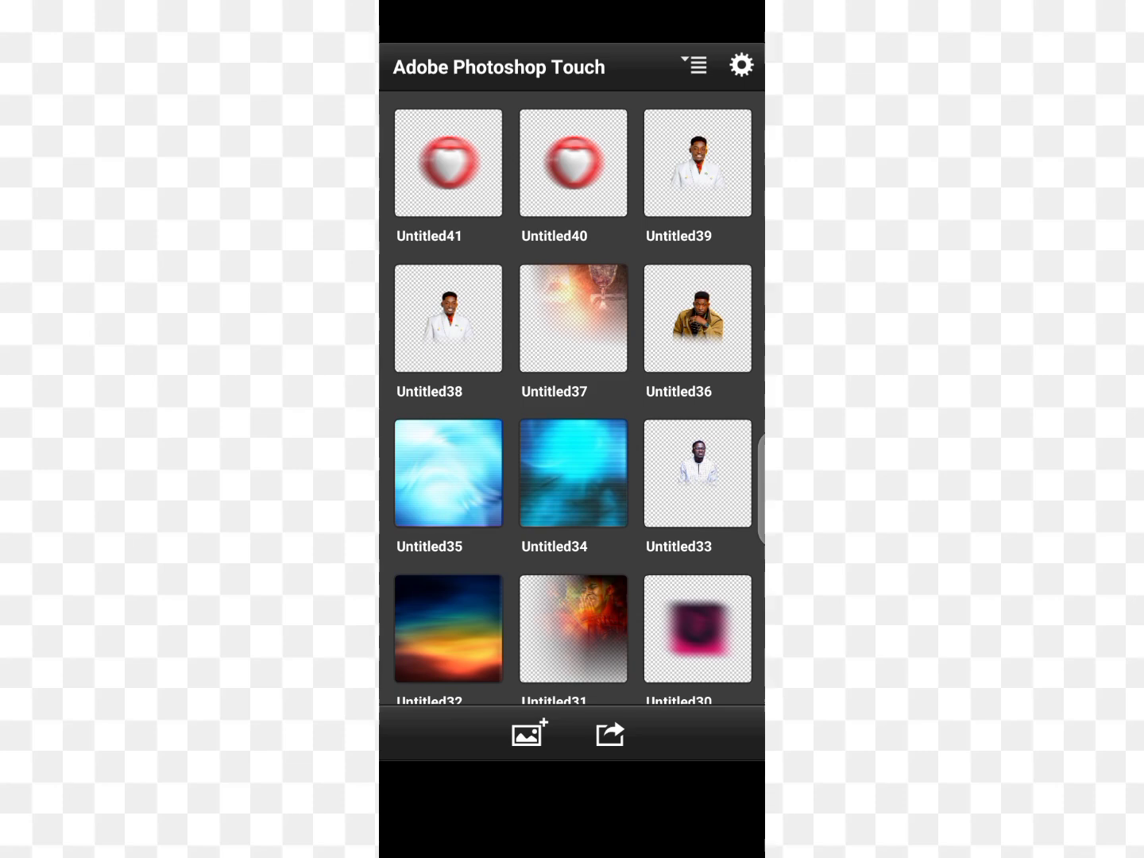
{"action": "left_click", "coordinate": [587, 827]}
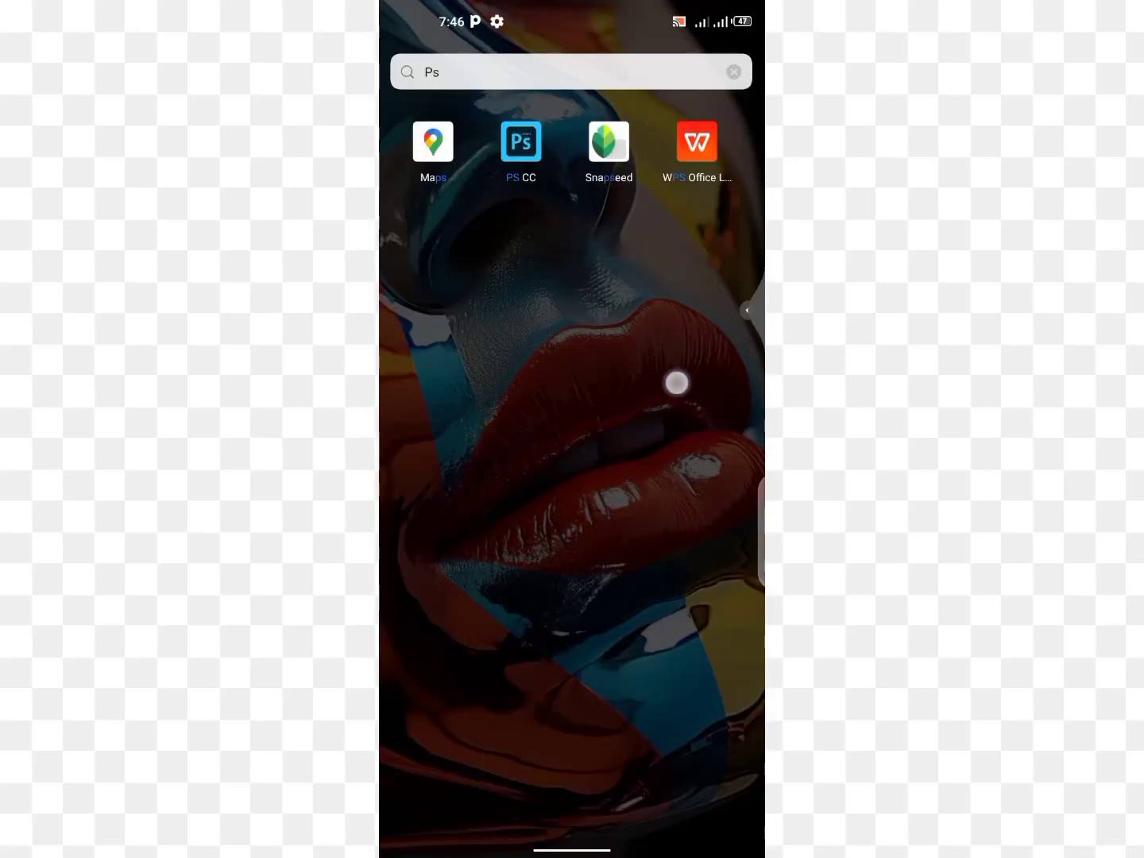
{"action": "left_click", "coordinate": [676, 384]}
{"action": "scroll", "coordinate": [572, 536], "scroll_direction": "down", "scroll_amount": 5}
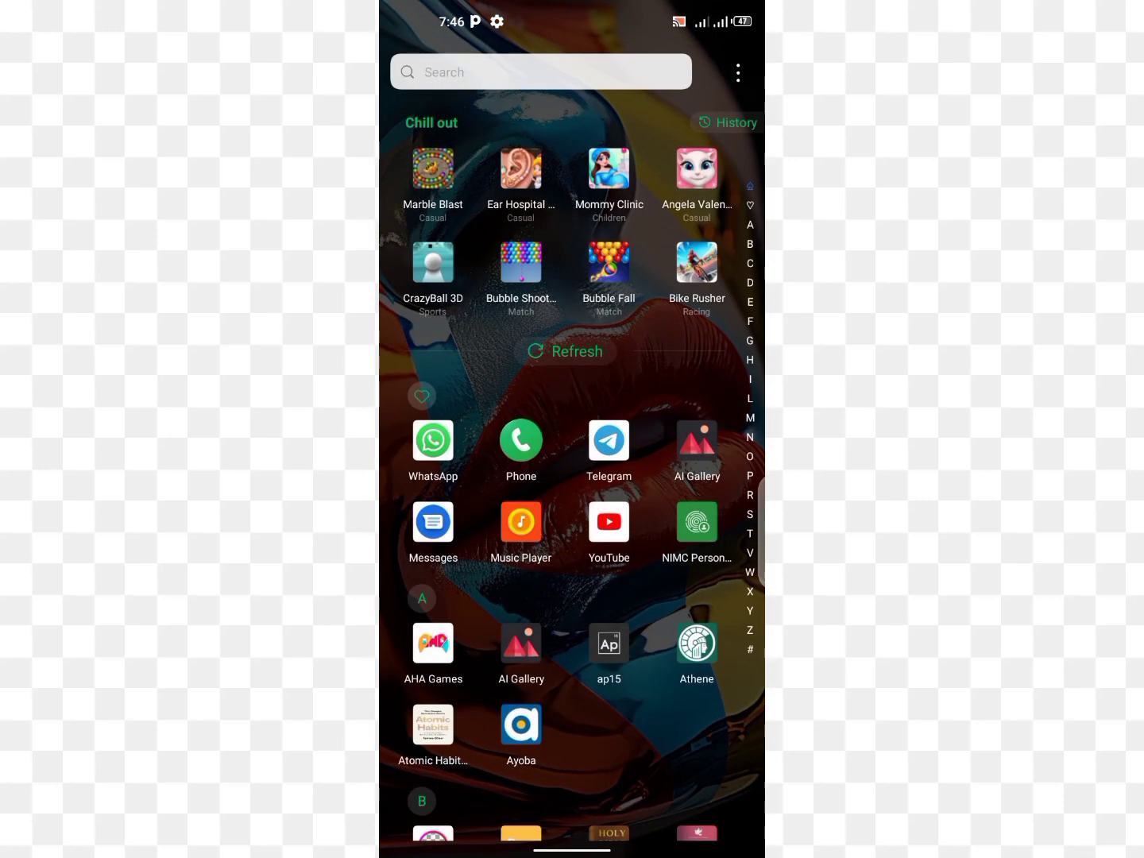
{"action": "left_click", "coordinate": [672, 429]}
{"action": "left_click", "coordinate": [571, 814]}
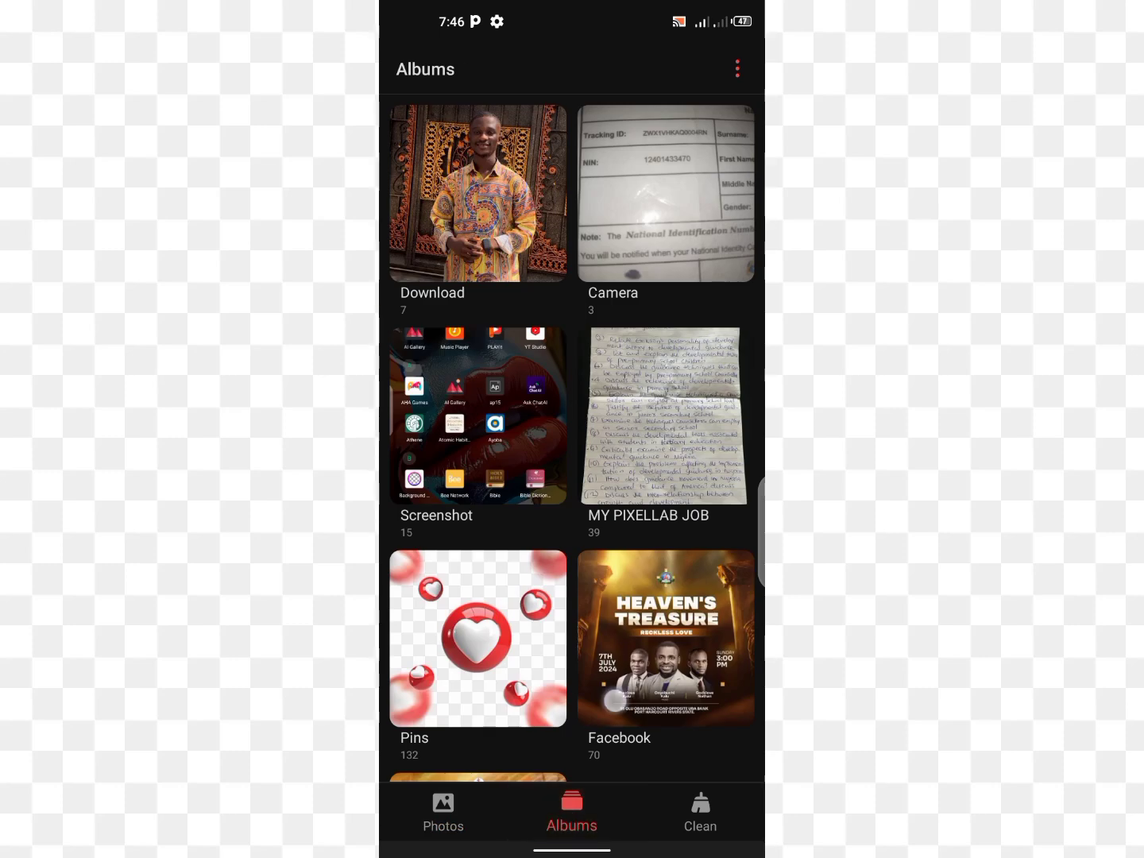
{"action": "scroll", "coordinate": [572, 447], "scroll_direction": "down", "scroll_amount": 5}
{"action": "left_click", "coordinate": [478, 655]}
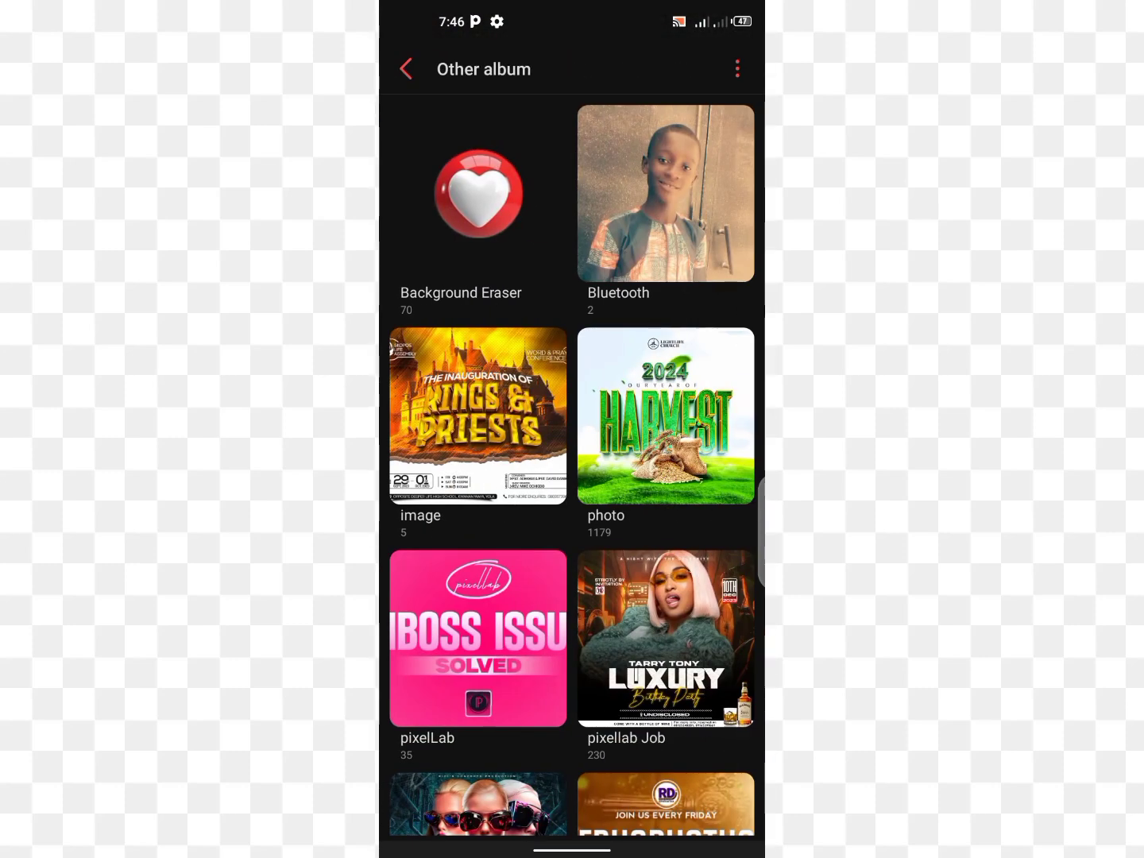
{"action": "scroll", "coordinate": [572, 447], "scroll_direction": "down", "scroll_amount": 5}
{"action": "scroll", "coordinate": [572, 448], "scroll_direction": "down", "scroll_amount": 5}
{"action": "scroll", "coordinate": [572, 447], "scroll_direction": "up", "scroll_amount": 3}
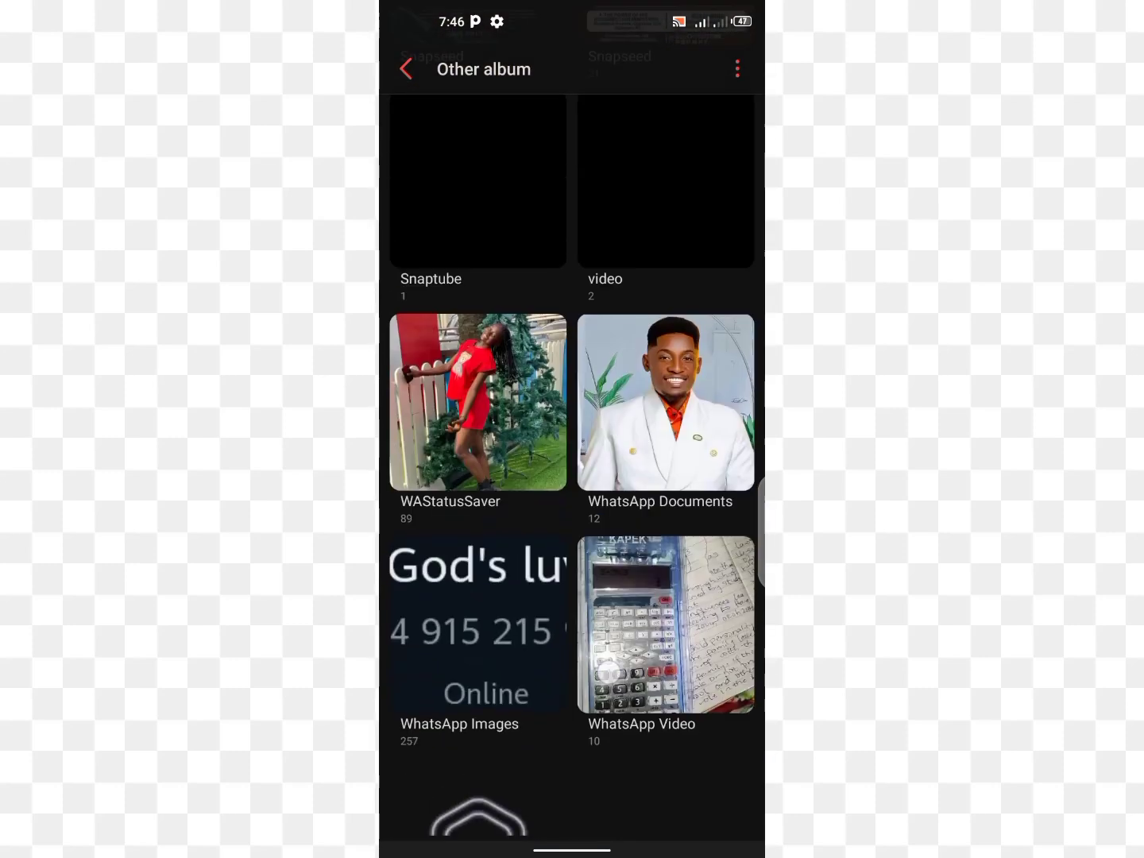
{"action": "scroll", "coordinate": [572, 447], "scroll_direction": "up", "scroll_amount": 3}
{"action": "scroll", "coordinate": [572, 447], "scroll_direction": "up", "scroll_amount": 3}
{"action": "scroll", "coordinate": [572, 447], "scroll_direction": "up", "scroll_amount": 2}
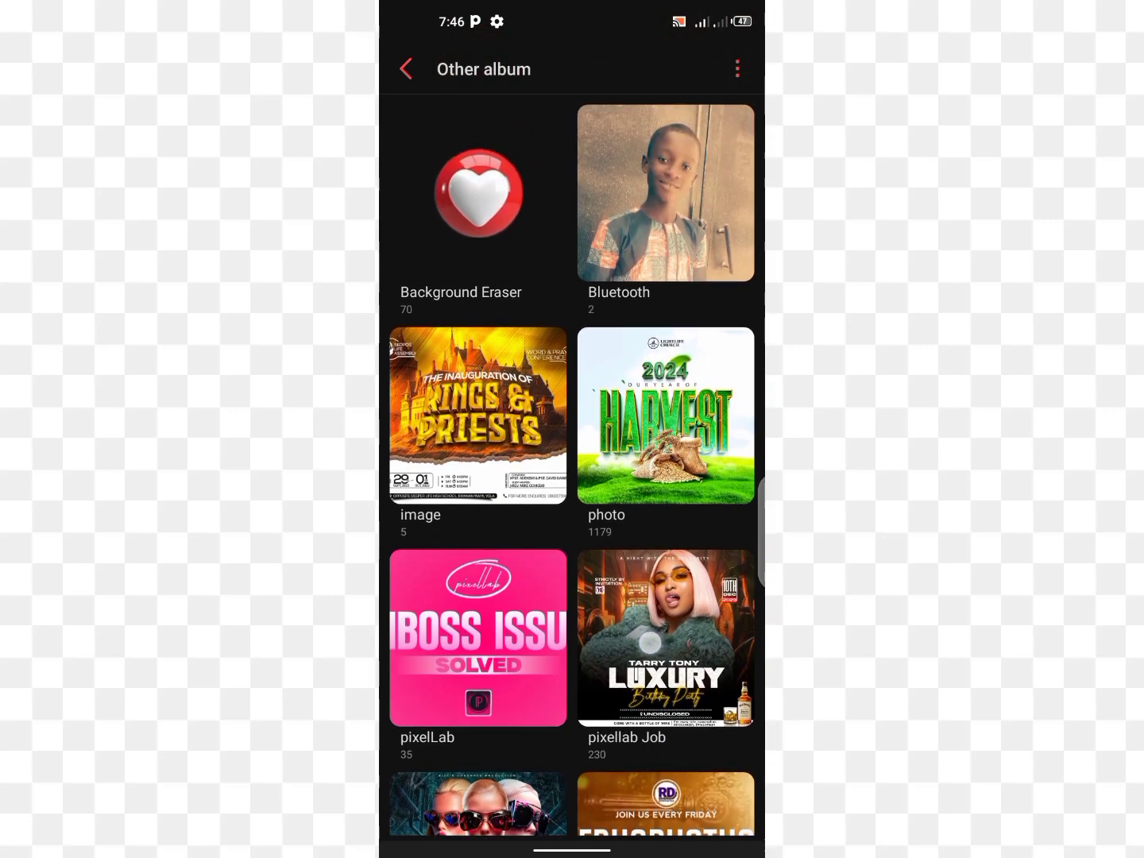
{"action": "scroll", "coordinate": [572, 447], "scroll_direction": "down", "scroll_amount": 3}
{"action": "scroll", "coordinate": [572, 447], "scroll_direction": "down", "scroll_amount": 5}
{"action": "left_click", "coordinate": [405, 70]}
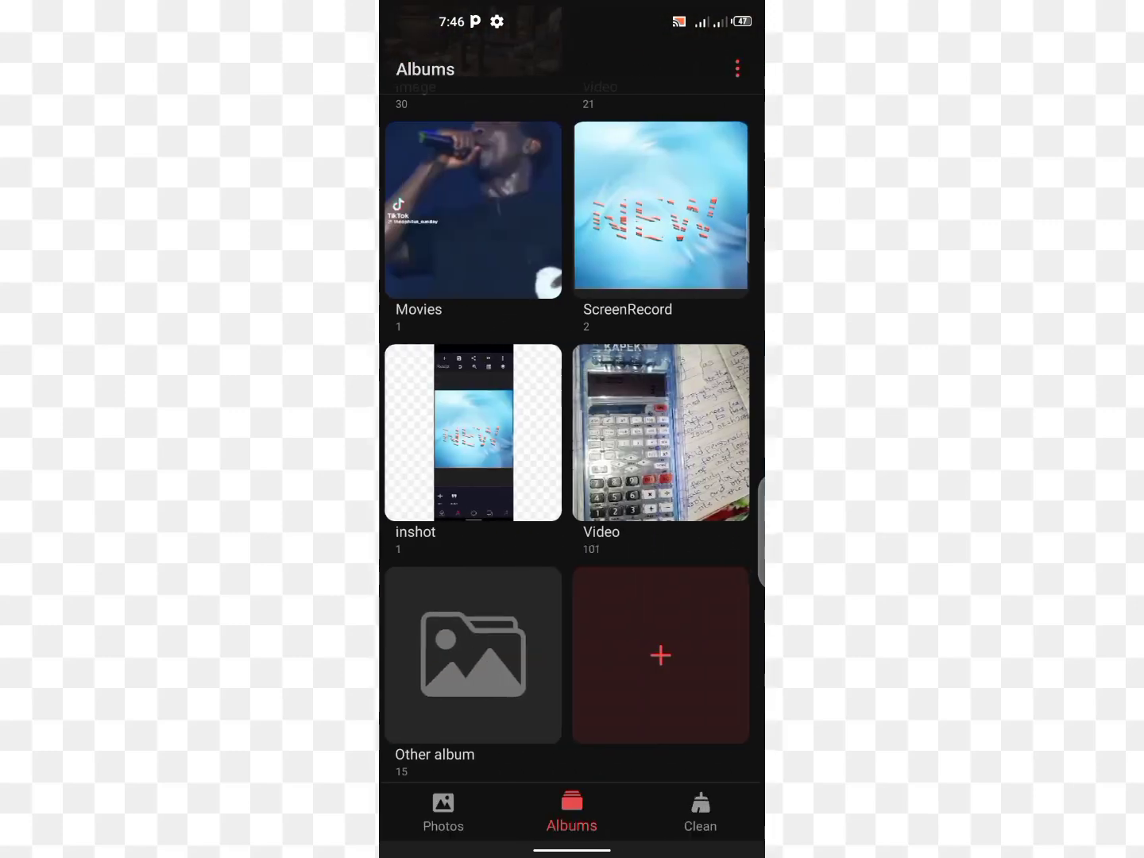
{"action": "scroll", "coordinate": [617, 537], "scroll_direction": "up", "scroll_amount": 5}
{"action": "scroll", "coordinate": [616, 617], "scroll_direction": "up", "scroll_amount": 5}
{"action": "scroll", "coordinate": [617, 617], "scroll_direction": "up", "scroll_amount": 5}
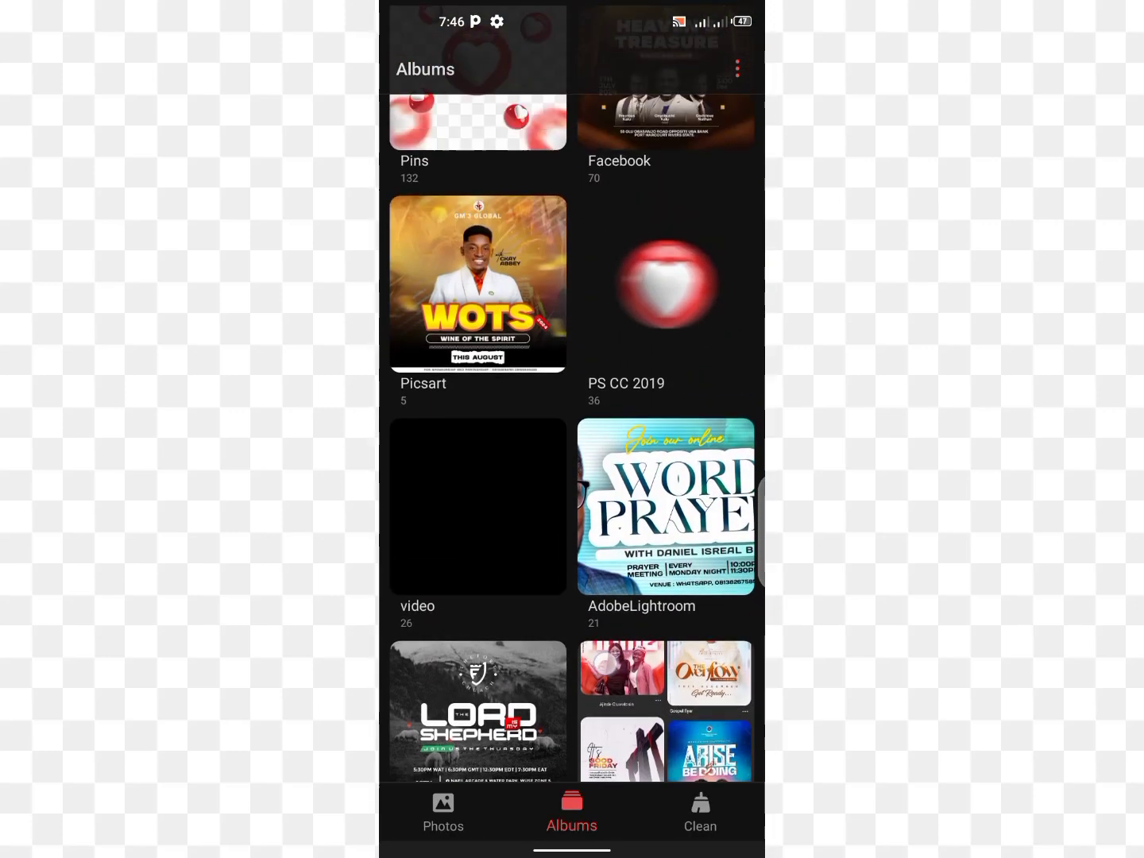
{"action": "scroll", "coordinate": [617, 536], "scroll_direction": "up", "scroll_amount": 2}
{"action": "left_click", "coordinate": [666, 420]}
{"action": "left_click", "coordinate": [428, 175]}
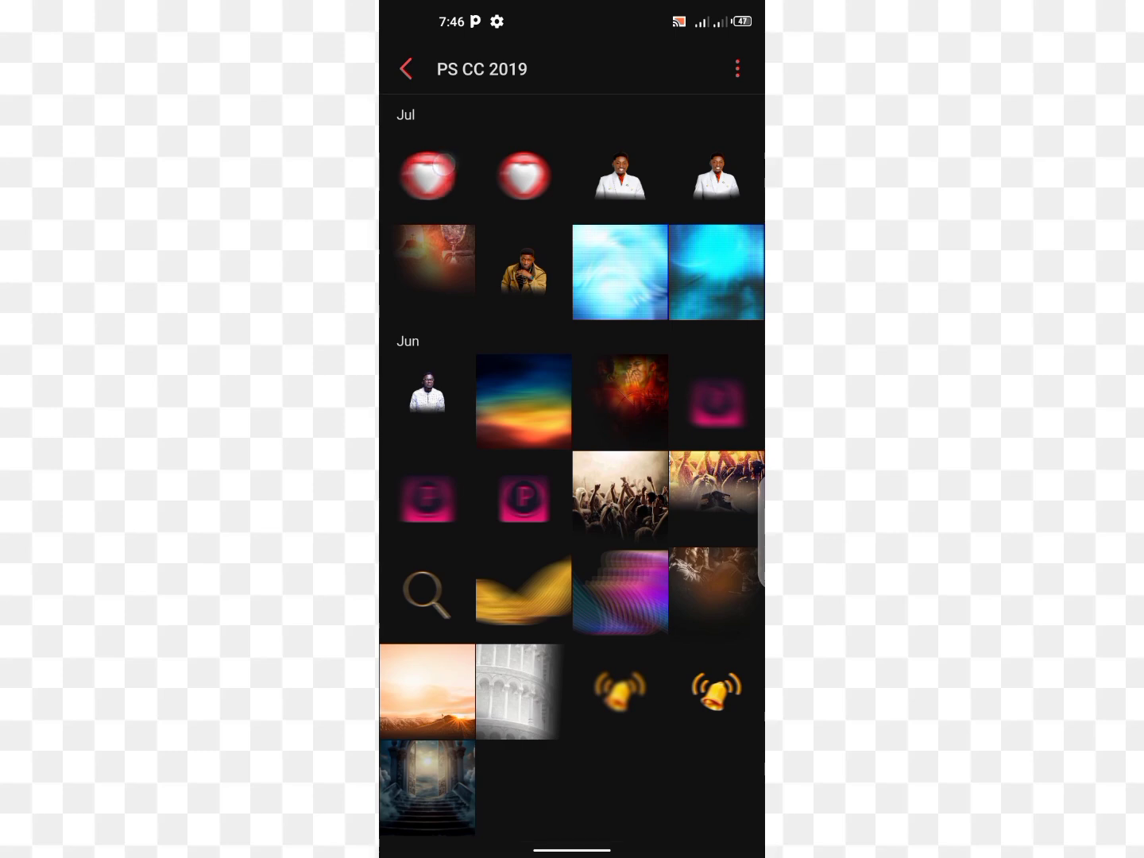
{"action": "key", "text": "super"}
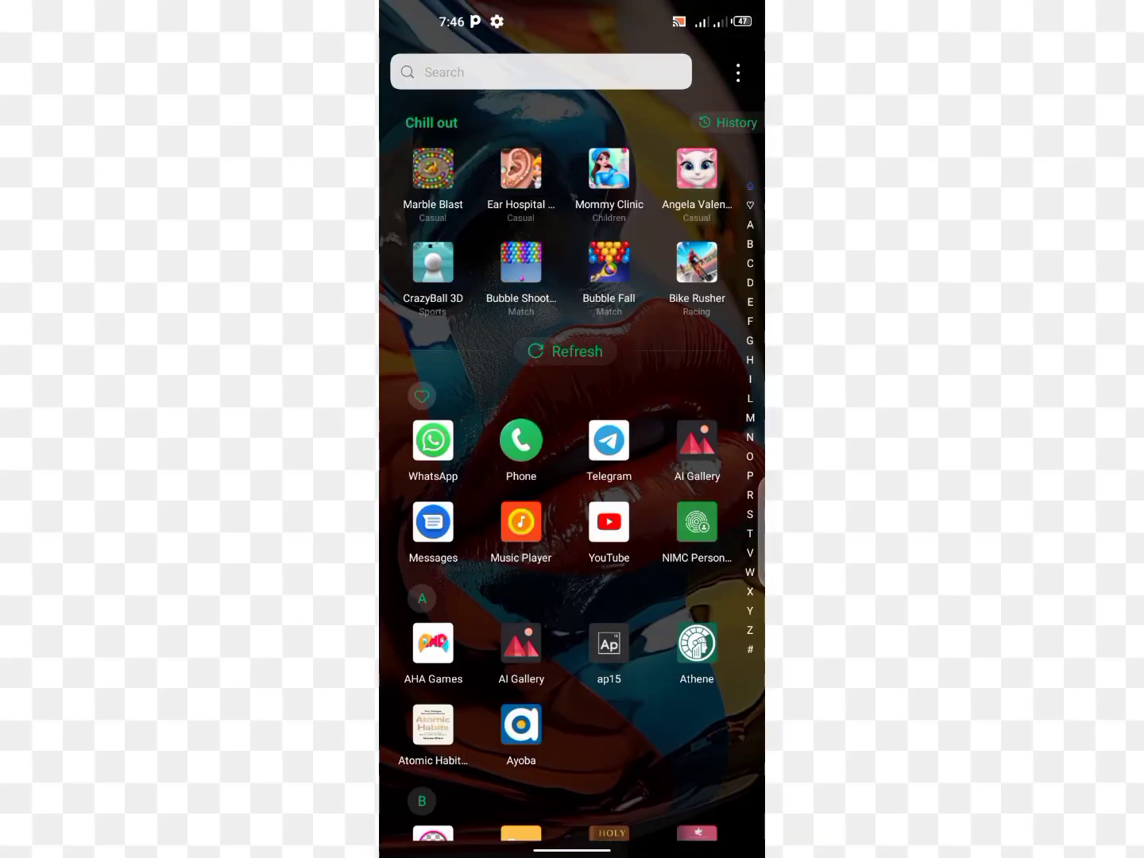
- Launch PixelLab and browse to the PS CC 2019 gallery album
{"action": "left_click", "coordinate": [571, 71]}
{"action": "type", "text": "P"}
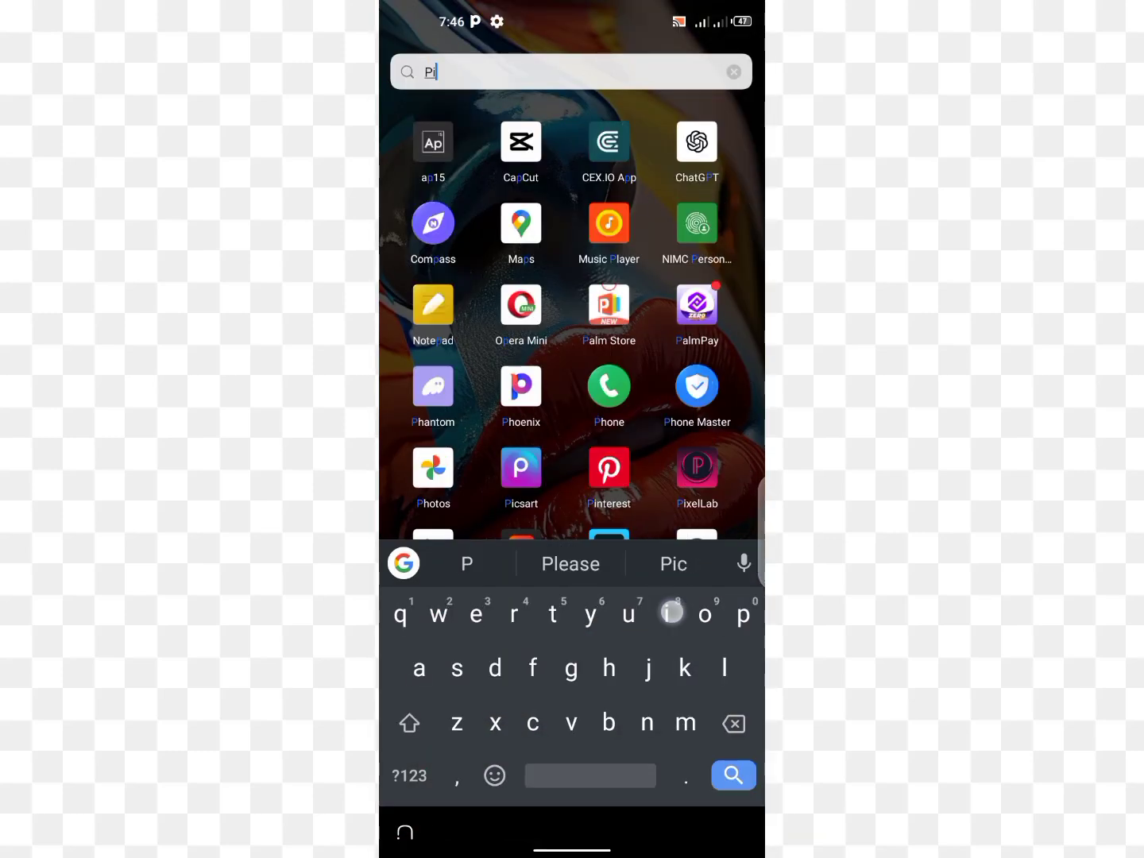
{"action": "type", "text": "i"}
{"action": "left_click", "coordinate": [608, 143]}
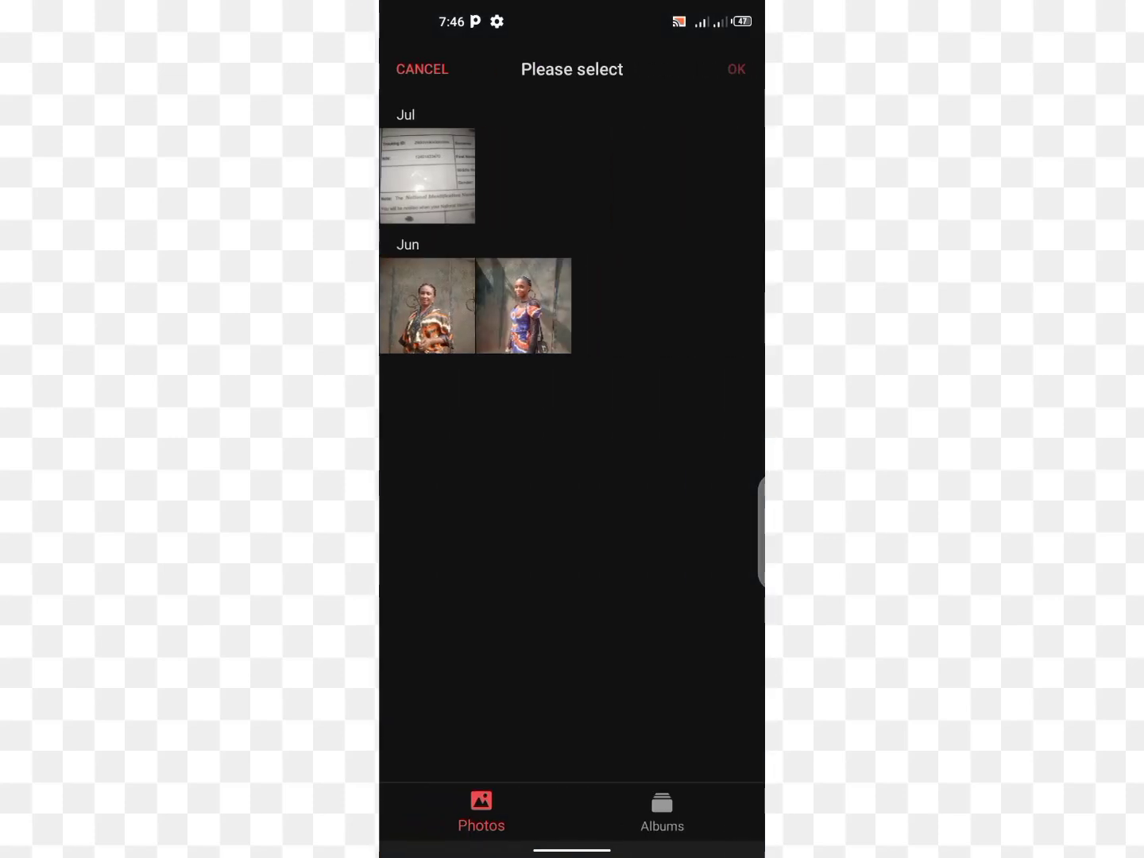
{"action": "left_click", "coordinate": [661, 809]}
{"action": "scroll", "coordinate": [572, 447], "scroll_direction": "down", "scroll_amount": 5}
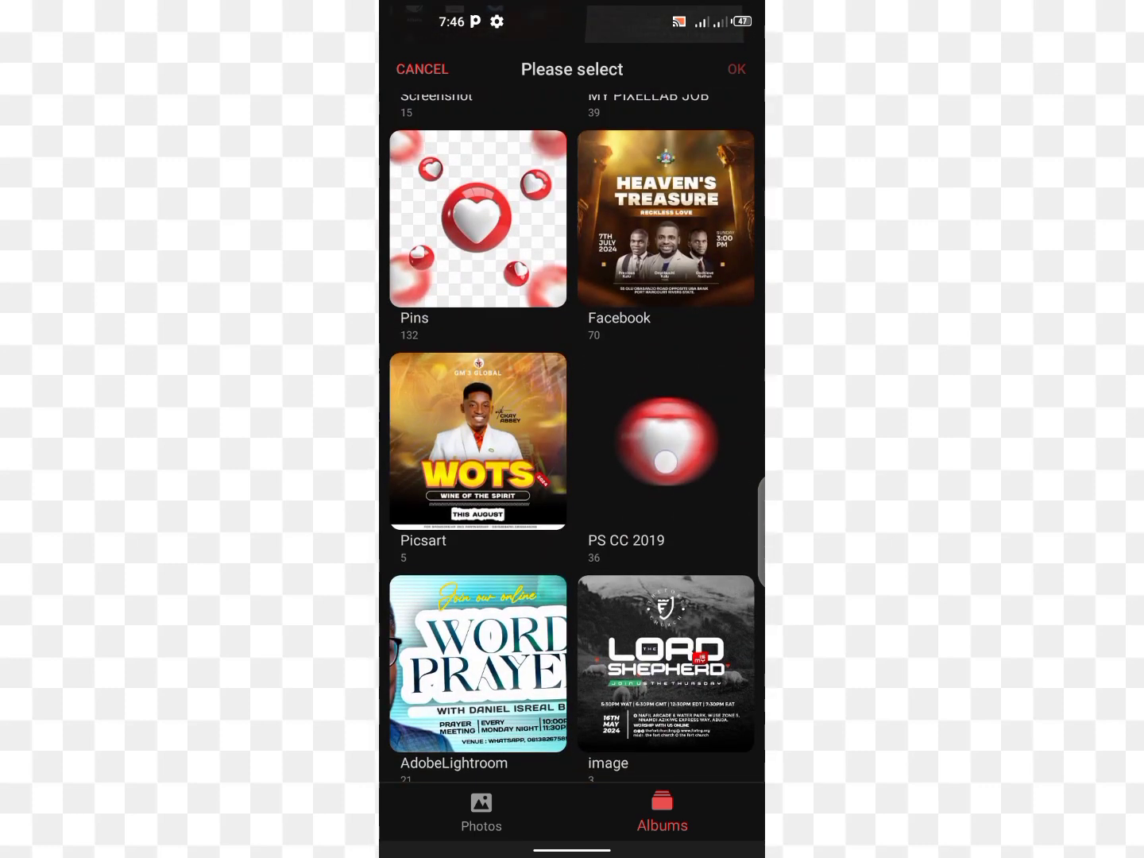
{"action": "left_click", "coordinate": [664, 448]}
- Import the blurred heart image, enlarge it and centre it over the middle heart
{"action": "left_click", "coordinate": [428, 225]}
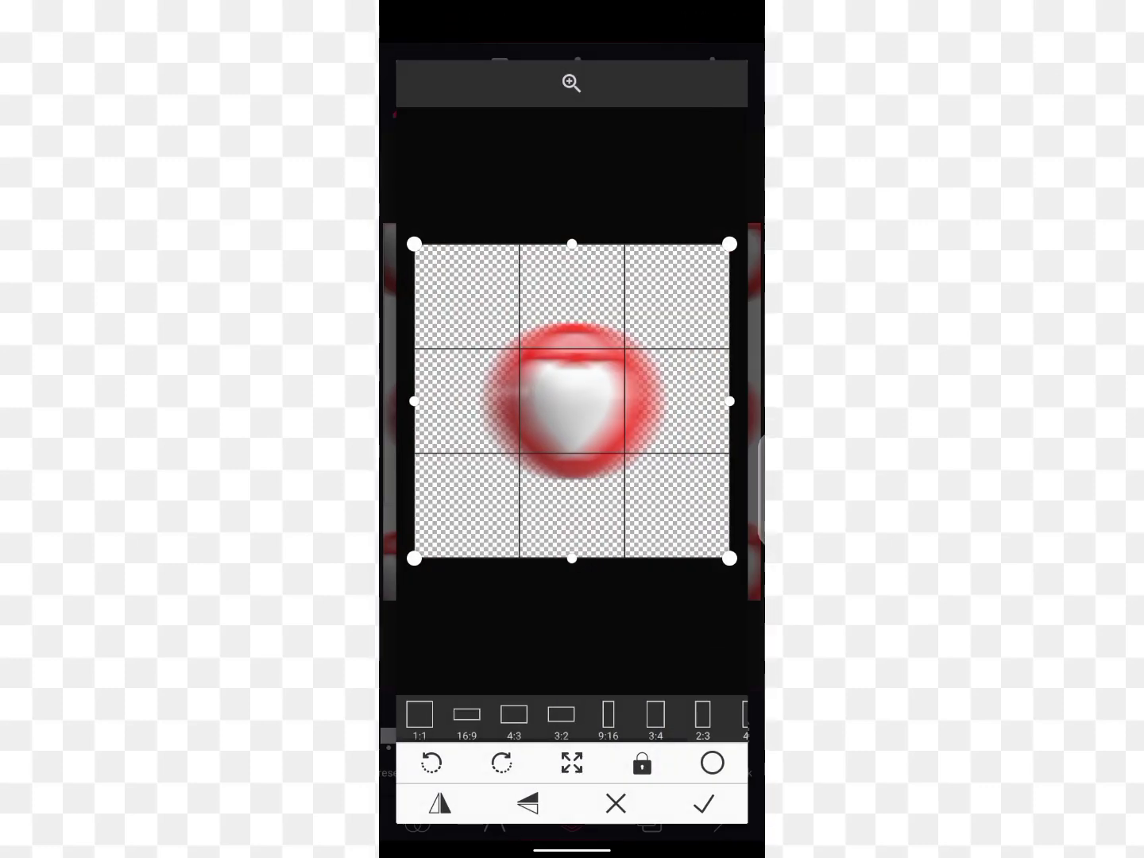
{"action": "left_click", "coordinate": [704, 805]}
{"action": "left_click_drag", "start_coordinate": [666, 505], "coordinate": [674, 599]}
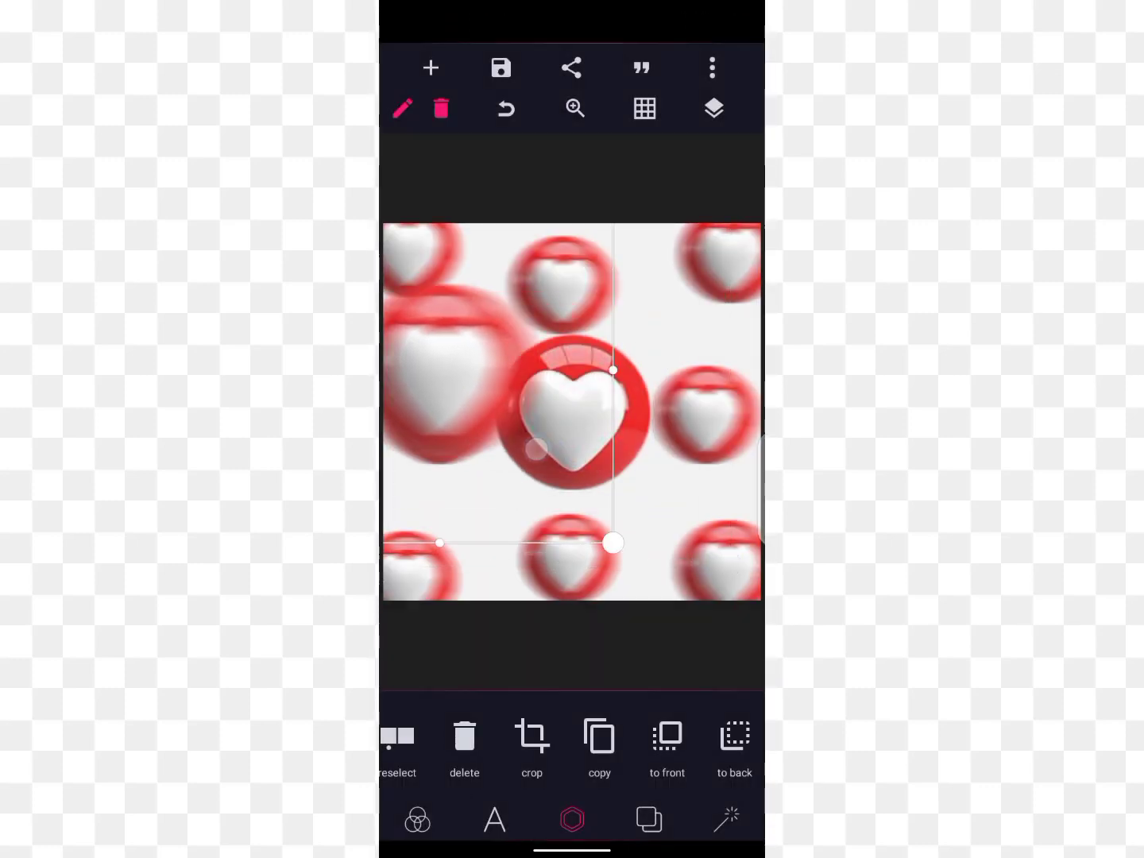
{"action": "left_click_drag", "start_coordinate": [558, 517], "coordinate": [572, 410]}
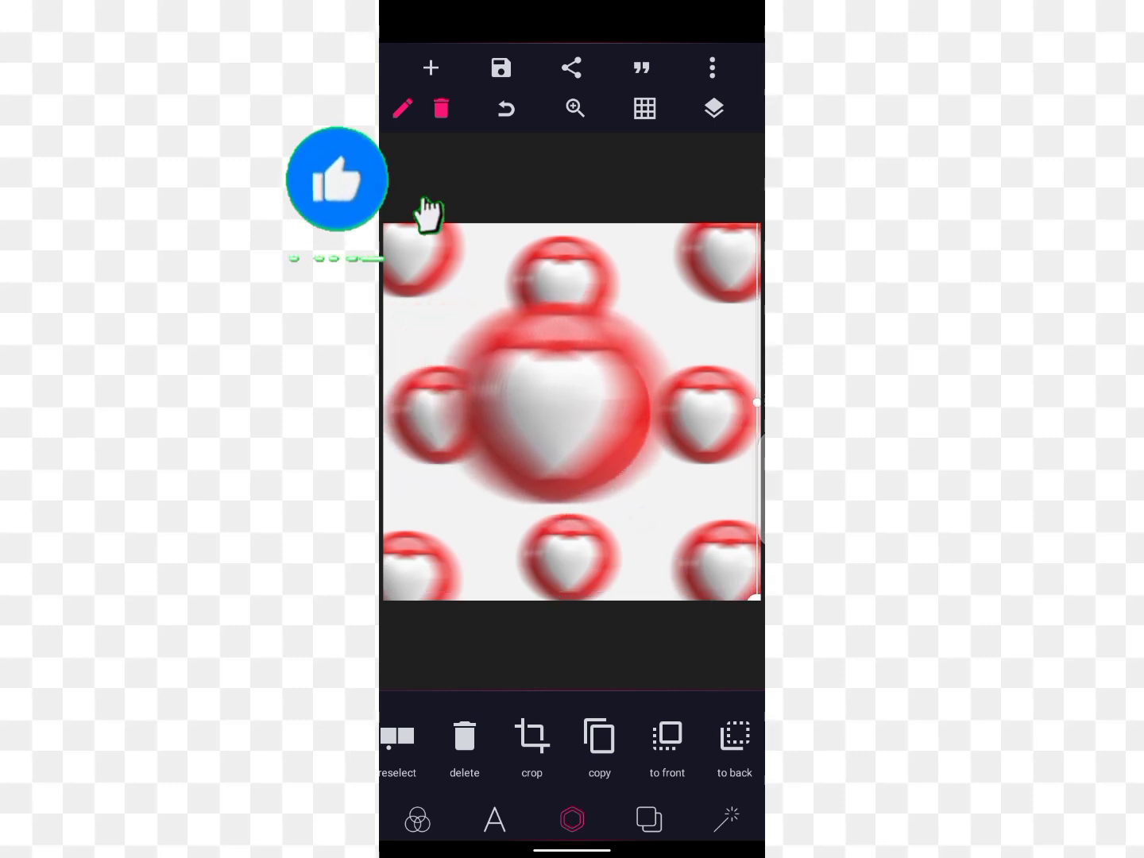